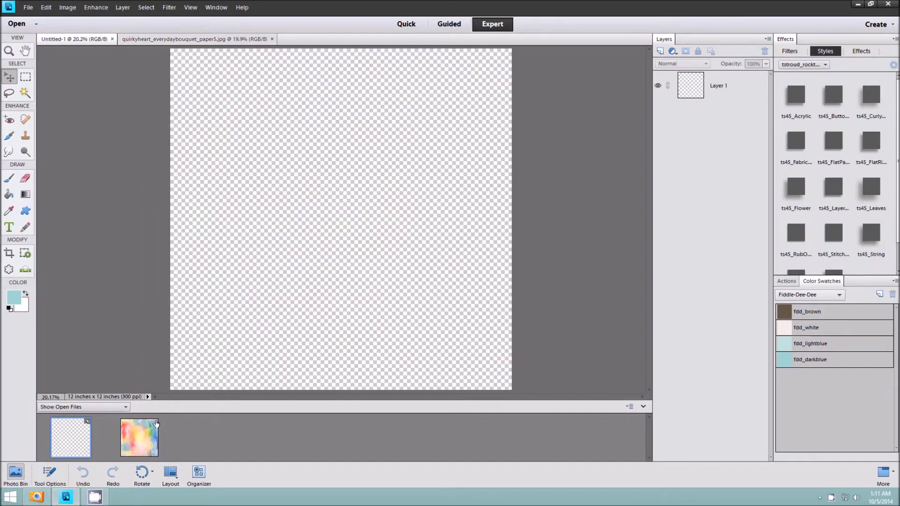
# Step: Place the watercolor paper, then add the game wheel shrunk at the left edge with a layer style
pyautogui.moveTo(70, 434); pyautogui.dragTo(309, 328)
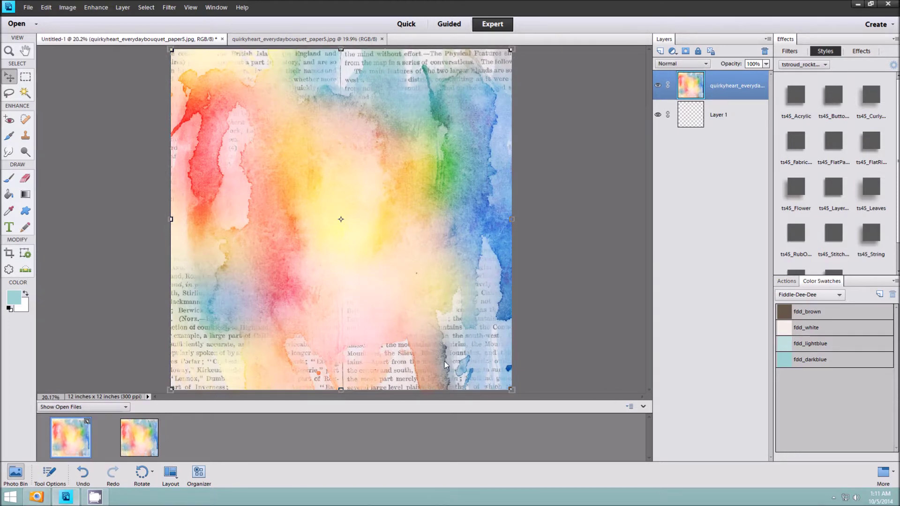
pyautogui.moveTo(808, 244); pyautogui.dragTo(586, 404)
pyautogui.scroll(-2, 256, 255)
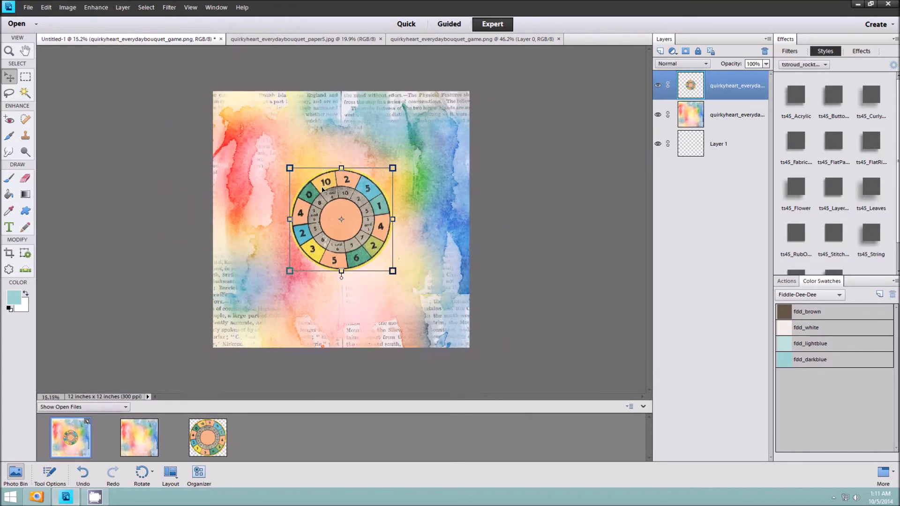
pyautogui.moveTo(398, 157)
pyautogui.mouseDown()
pyautogui.moveTo(278, 231)
pyautogui.moveTo(182, 218)
pyautogui.mouseUp()
pyautogui.click(832, 146)
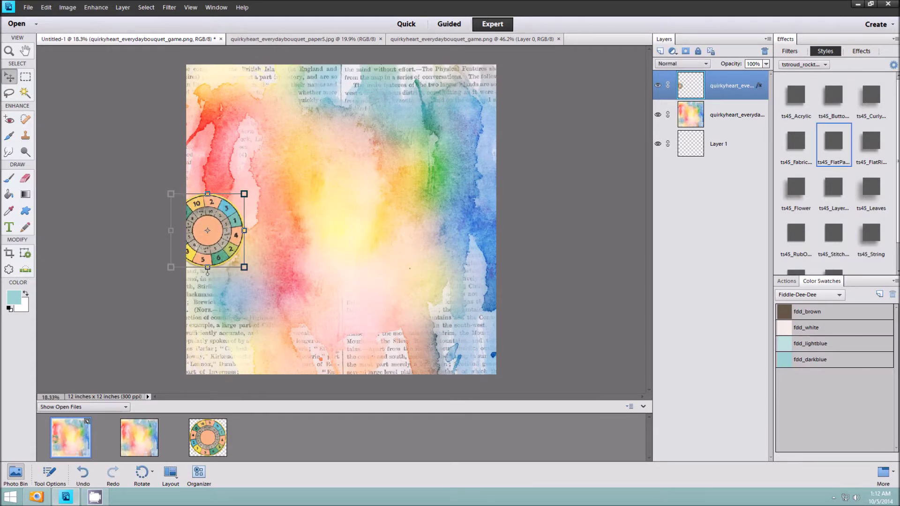
# Step: Add the grey label over the wheel, sent behind it, with the old paper up-left behind the label
pyautogui.moveTo(895, 412); pyautogui.dragTo(568, 423)
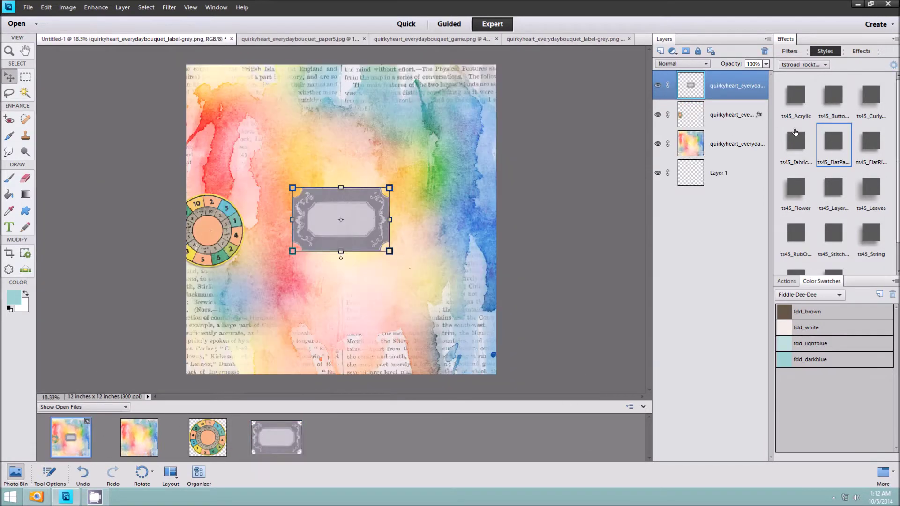
pyautogui.moveTo(341, 225); pyautogui.dragTo(256, 204)
pyautogui.hotkey('ctrl', '[')
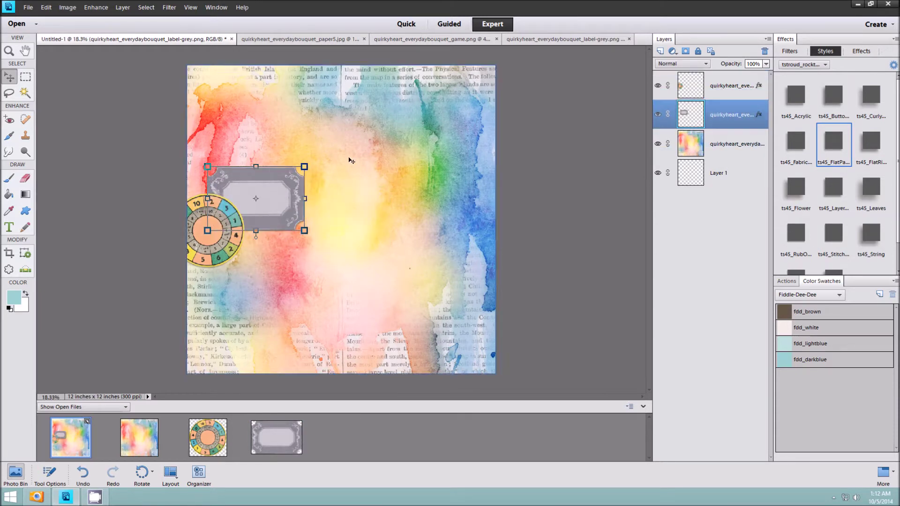
pyautogui.moveTo(895, 421); pyautogui.dragTo(534, 433)
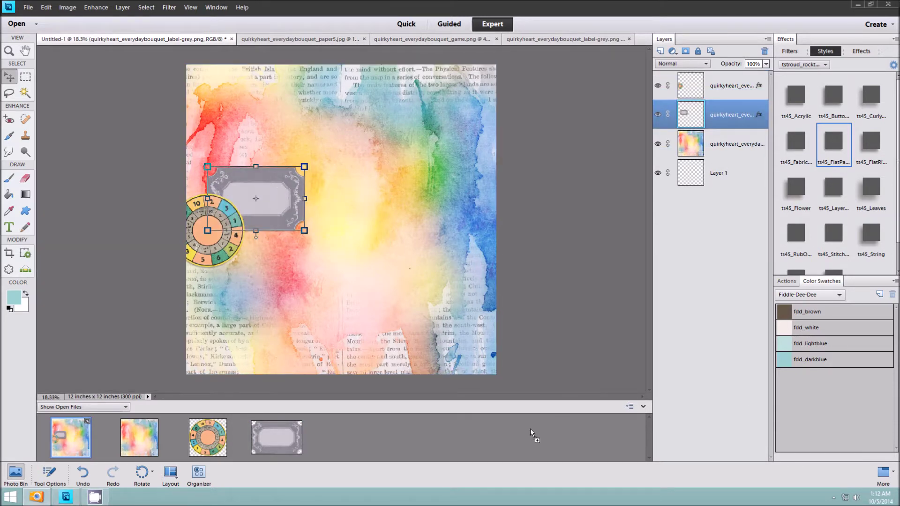
pyautogui.moveTo(84, 431); pyautogui.dragTo(75, 436)
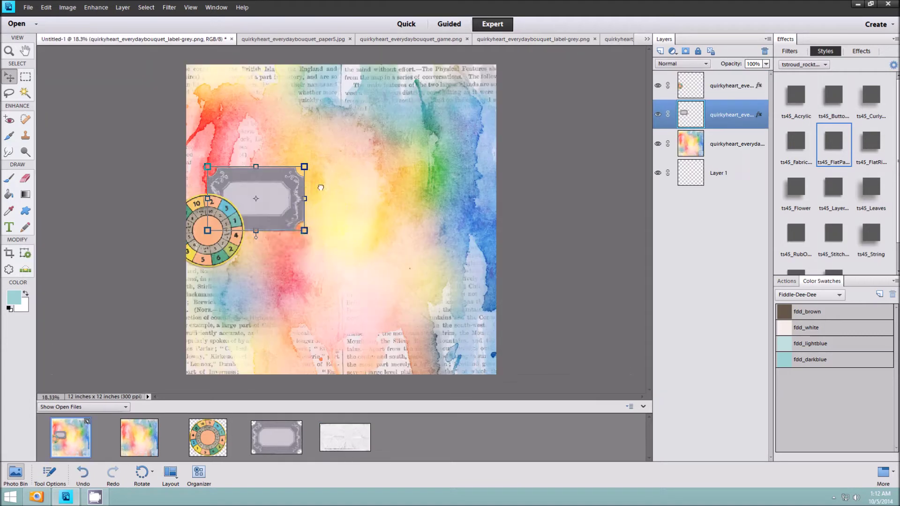
pyautogui.moveTo(356, 220); pyautogui.dragTo(280, 200)
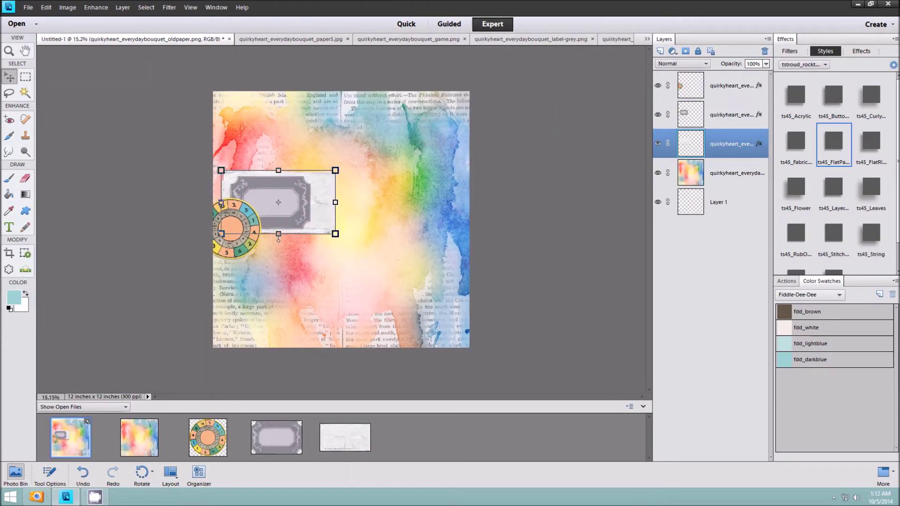
# Step: Place the chevron arrows one layer down beneath the label and drag in the white gesso patch
pyautogui.moveTo(458, 426)
pyautogui.mouseDown()
pyautogui.moveTo(412, 437)
pyautogui.moveTo(402, 206)
pyautogui.mouseUp()
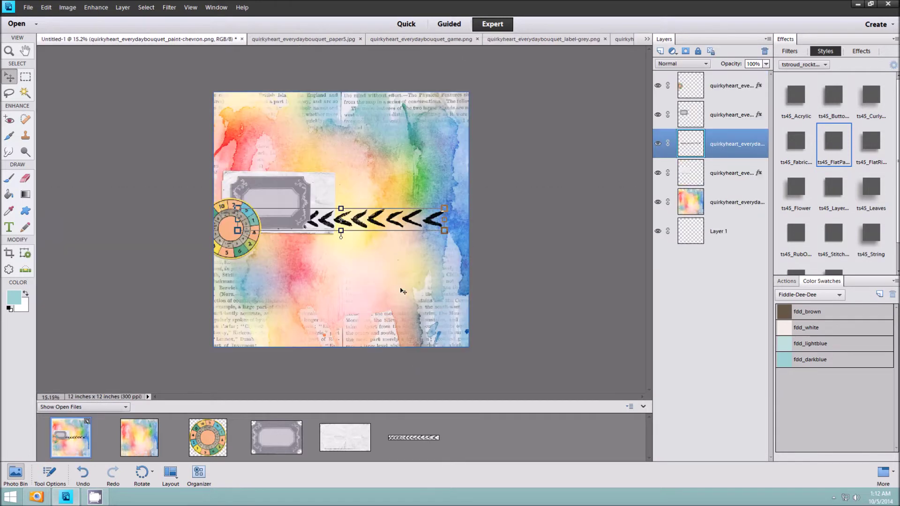
pyautogui.moveTo(482, 210)
pyautogui.mouseDown()
pyautogui.moveTo(435, 244)
pyautogui.moveTo(404, 238)
pyautogui.mouseUp()
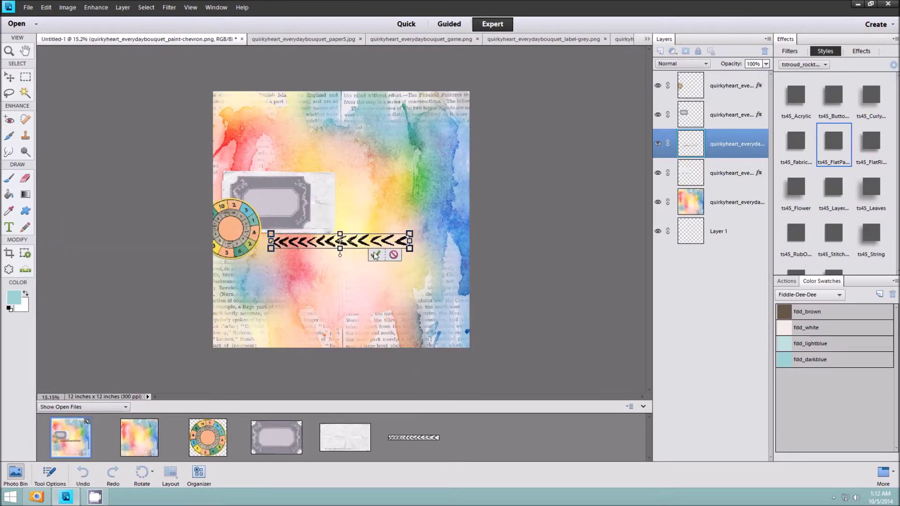
pyautogui.hotkey('ctrl', '[')
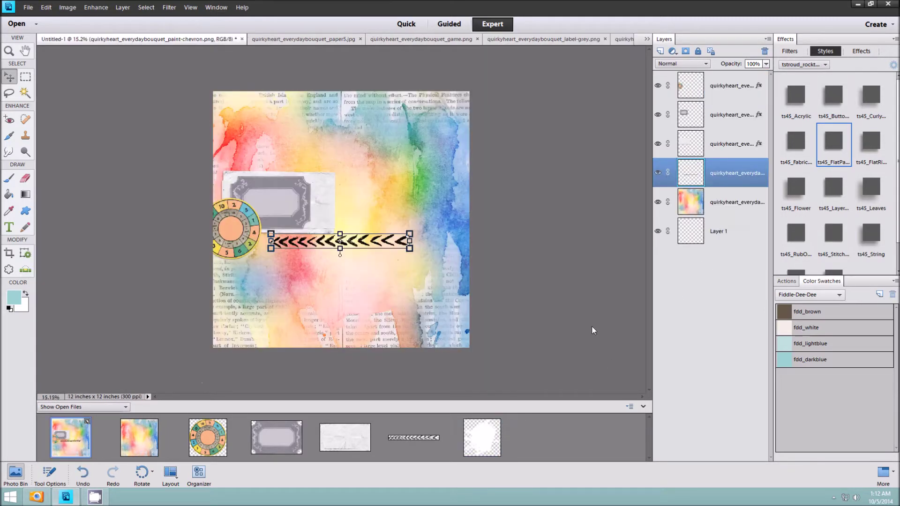
pyautogui.moveTo(491, 437)
pyautogui.mouseDown()
pyautogui.moveTo(369, 203)
pyautogui.moveTo(316, 170)
pyautogui.mouseUp()
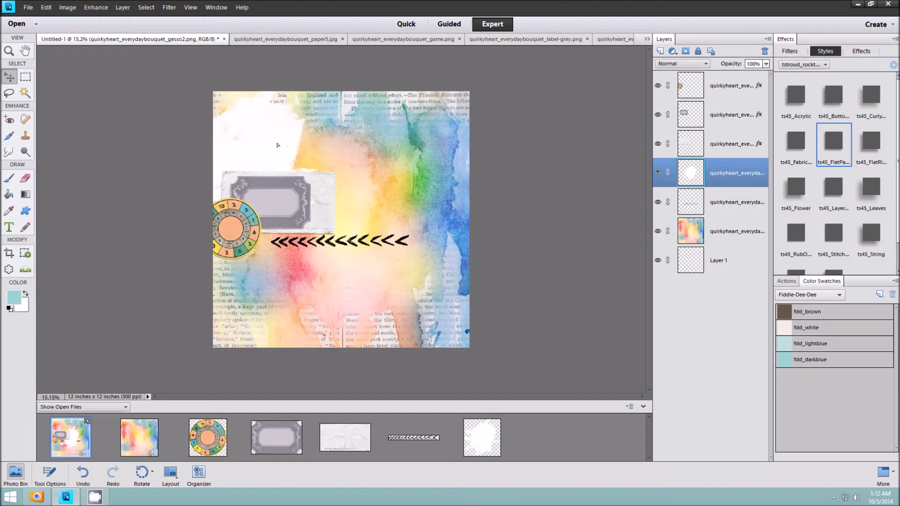
# Step: Fade the gesso patch to 87% opacity, place it upper-left, and lower it below the arrows
pyautogui.click(766, 63)
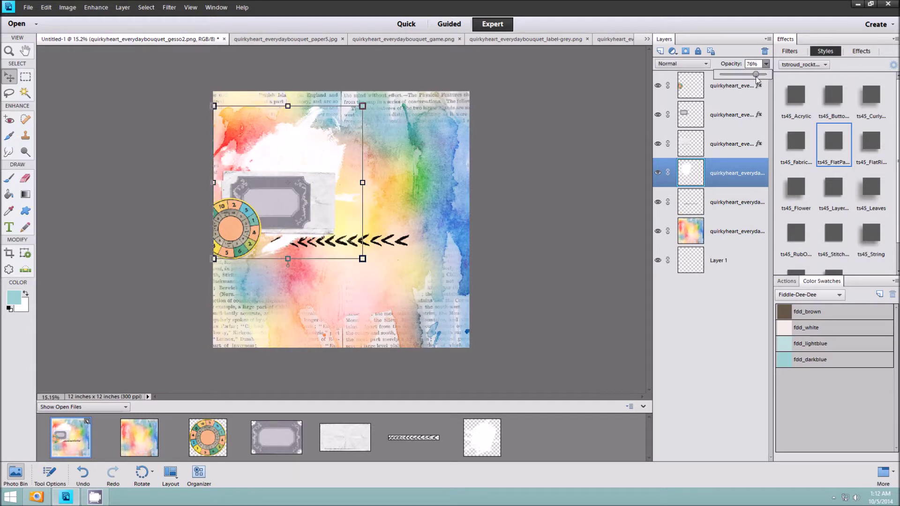
pyautogui.moveTo(766, 75); pyautogui.dragTo(754, 75)
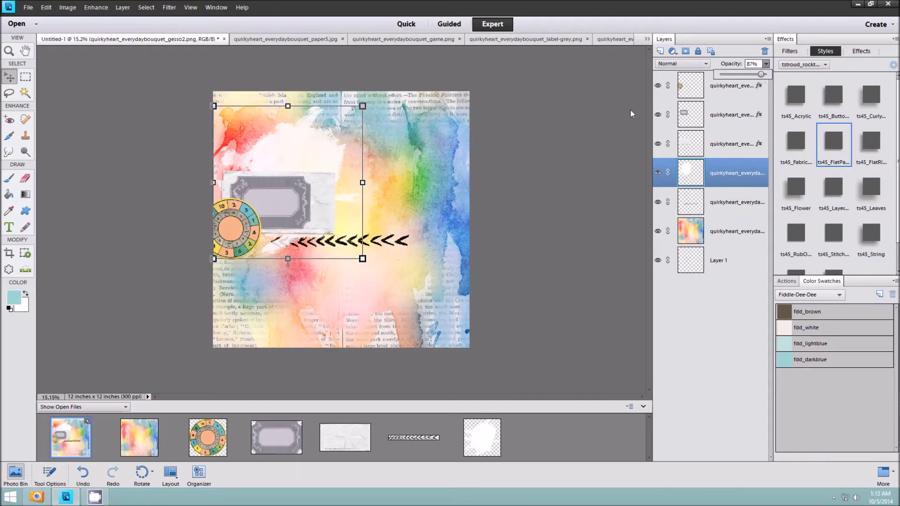
pyautogui.moveTo(311, 150)
pyautogui.mouseDown()
pyautogui.moveTo(332, 145)
pyautogui.moveTo(292, 172)
pyautogui.moveTo(281, 145)
pyautogui.mouseUp()
pyautogui.moveTo(721, 176); pyautogui.dragTo(721, 218)
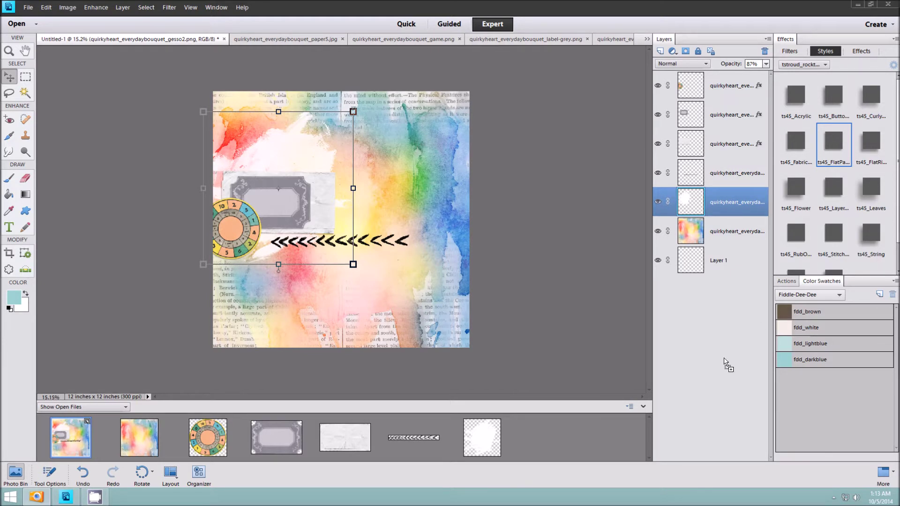
# Step: Add the flower stamp image, then delete the stamp layer
pyautogui.moveTo(752, 341); pyautogui.dragTo(337, 217)
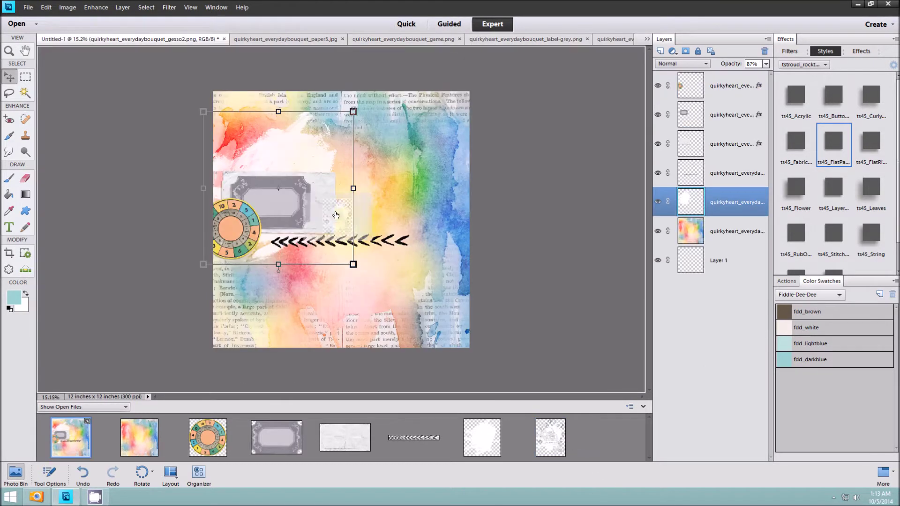
pyautogui.rightClick(734, 212)
pyautogui.click(750, 252)
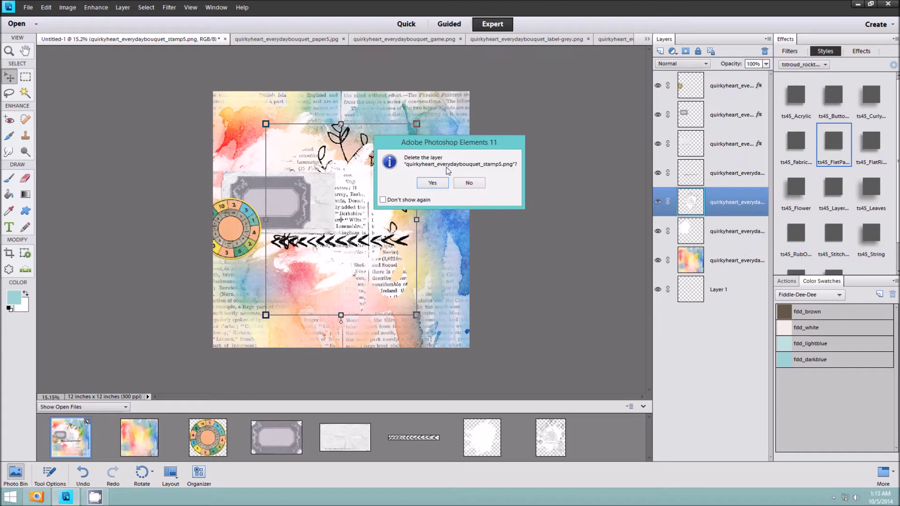
pyautogui.click(442, 183)
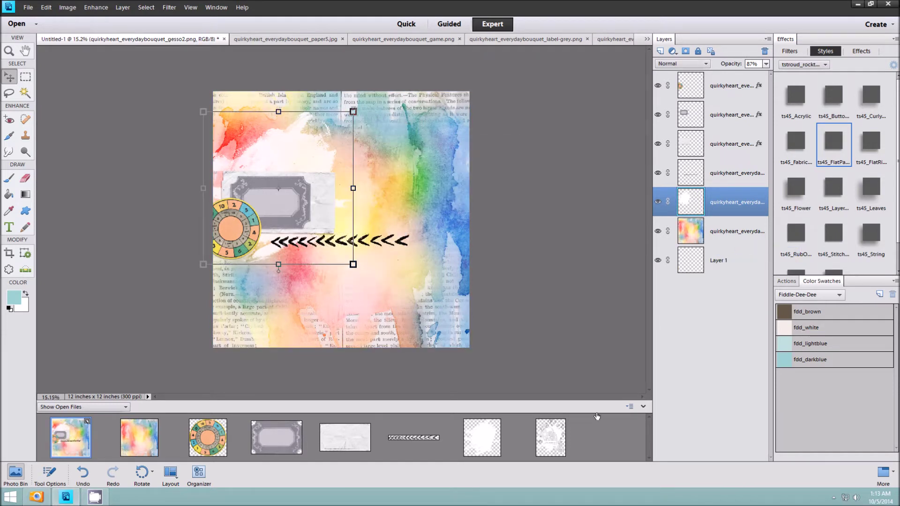
# Step: Close the stamp and other used source files, keeping the page and Everyday Adventures banner open
pyautogui.rightClick(543, 446)
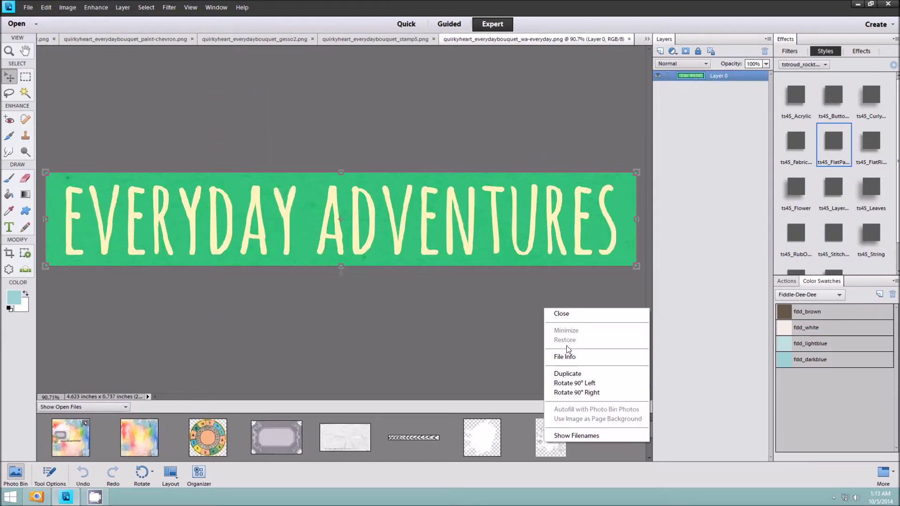
pyautogui.click(564, 318)
pyautogui.click(146, 434)
pyautogui.keyDown('shift'); pyautogui.click(491, 446); pyautogui.keyUp('shift')
pyautogui.rightClick(491, 446)
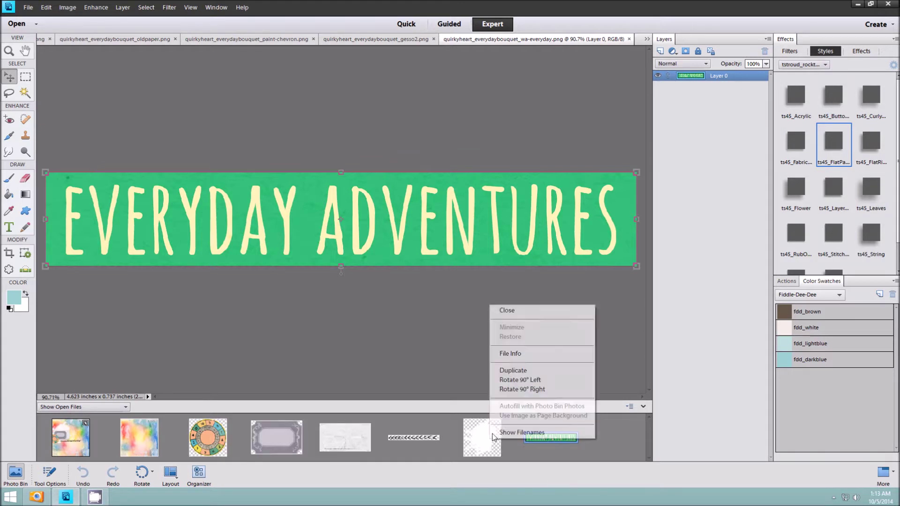
pyautogui.click(478, 310)
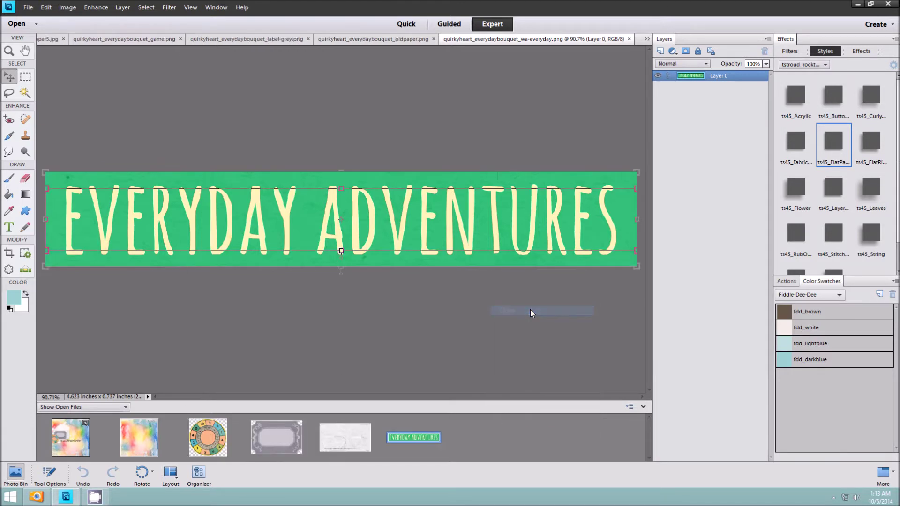
pyautogui.click(76, 436)
# Step: Add the Everyday Adventures banner and bring its layer to the top
pyautogui.moveTo(139, 438)
pyautogui.mouseDown()
pyautogui.moveTo(356, 220)
pyautogui.moveTo(378, 178)
pyautogui.moveTo(370, 197)
pyautogui.mouseUp()
pyautogui.rightClick(370, 197)
pyautogui.click(394, 245)
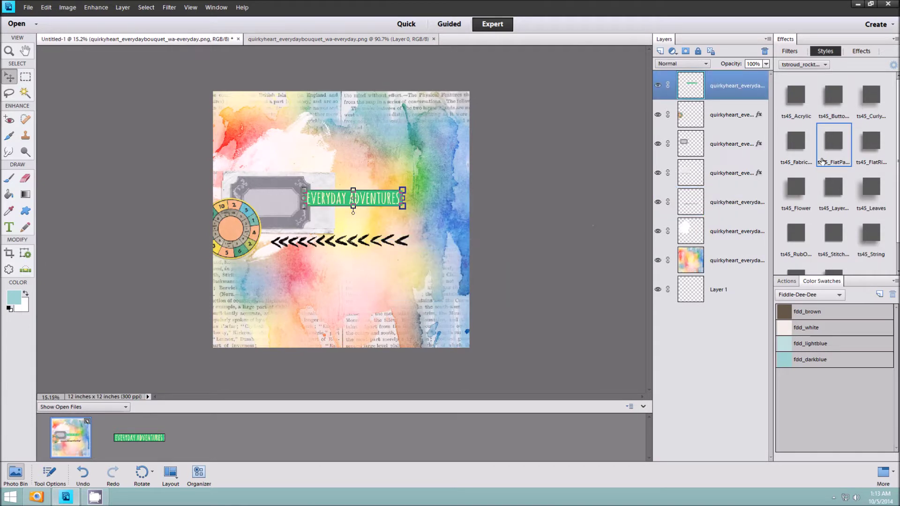
# Step: Add the bee stamp, shrunk and placed just above the banner
pyautogui.moveTo(729, 297); pyautogui.dragTo(478, 406)
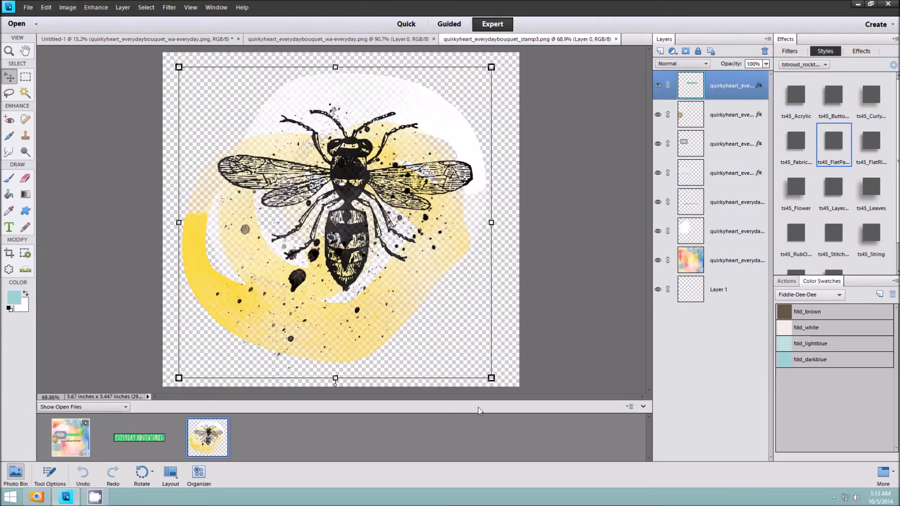
pyautogui.click(705, 262)
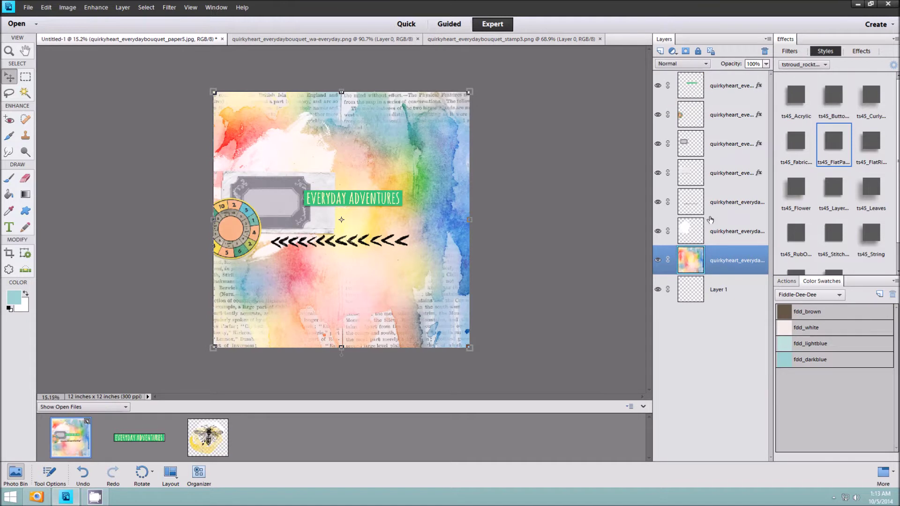
pyautogui.moveTo(709, 219); pyautogui.dragTo(710, 219)
pyautogui.moveTo(358, 235)
pyautogui.mouseDown()
pyautogui.moveTo(278, 264)
pyautogui.moveTo(287, 160)
pyautogui.mouseUp()
pyautogui.moveTo(381, 136); pyautogui.dragTo(367, 156)
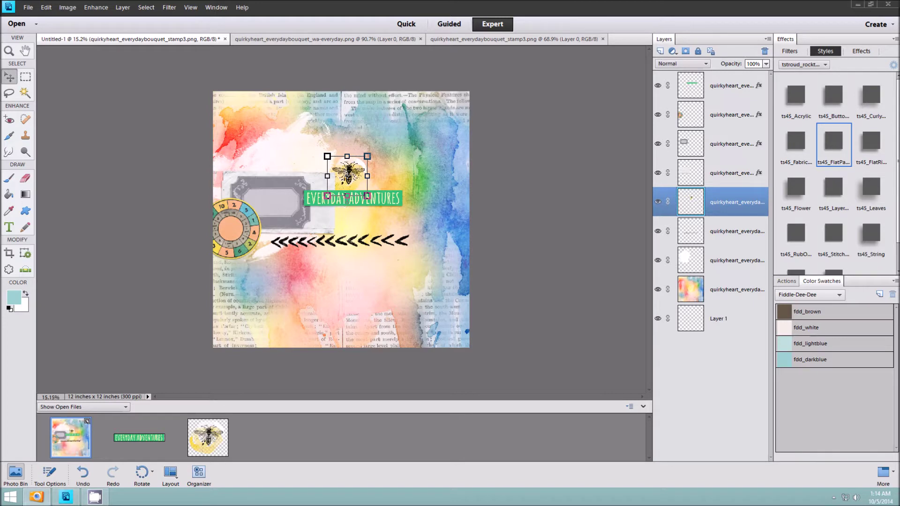
# Step: Place the arcade ticket on the page with the layer style applied
pyautogui.click(70, 437)
pyautogui.moveTo(277, 437)
pyautogui.mouseDown()
pyautogui.moveTo(367, 215)
pyautogui.moveTo(425, 182)
pyautogui.mouseUp()
pyautogui.click(829, 157)
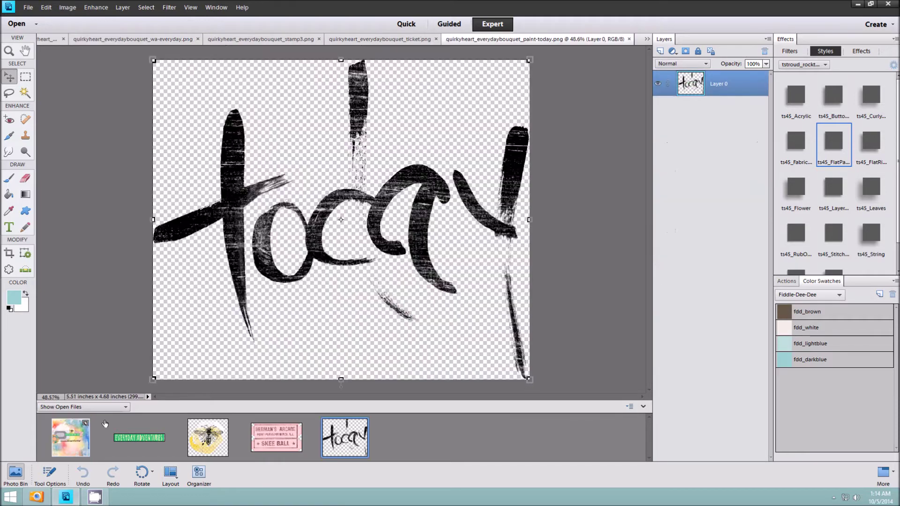
# Step: Add the today word art, shrunk and moved to the upper left
pyautogui.click(691, 262)
pyautogui.moveTo(345, 437); pyautogui.dragTo(336, 143)
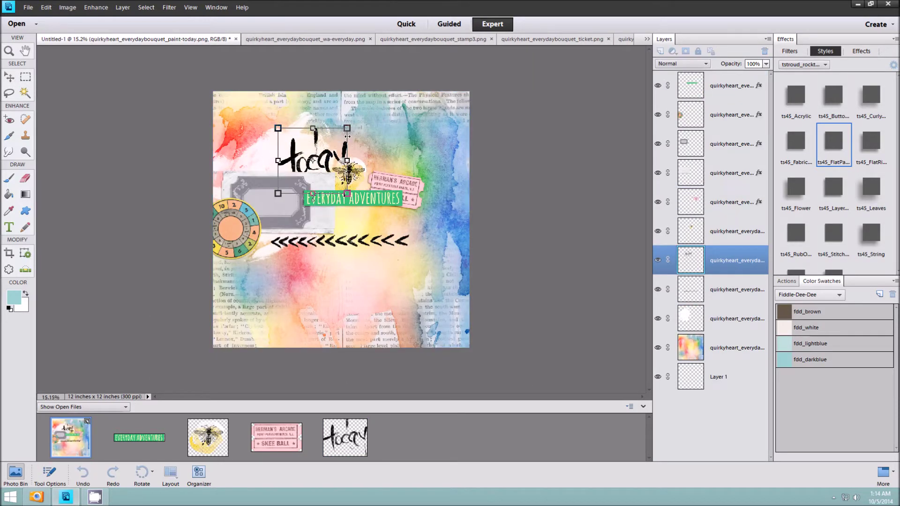
pyautogui.moveTo(396, 94)
pyautogui.mouseDown()
pyautogui.moveTo(362, 133)
pyautogui.moveTo(333, 147)
pyautogui.mouseUp()
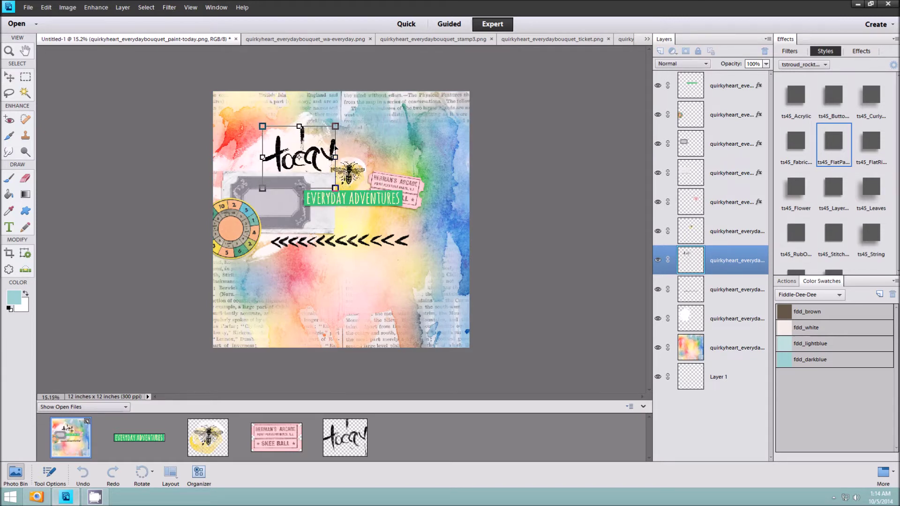
# Step: Set the today layer and the chevron arrows layer to about 93% opacity
pyautogui.click(766, 64)
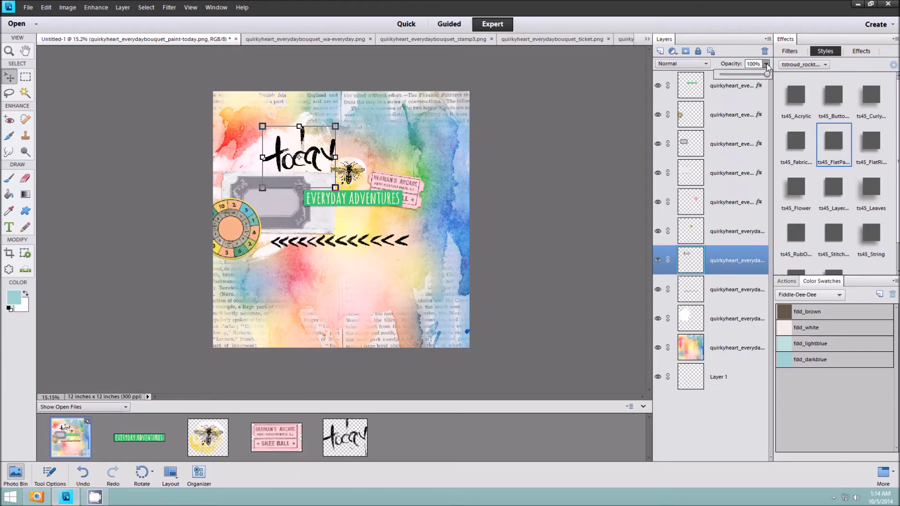
pyautogui.moveTo(764, 75); pyautogui.dragTo(766, 76)
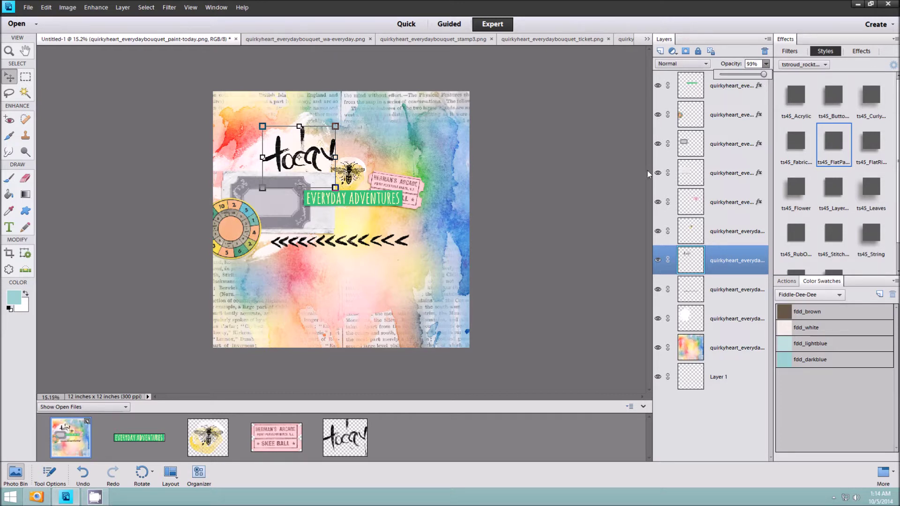
pyautogui.click(719, 289)
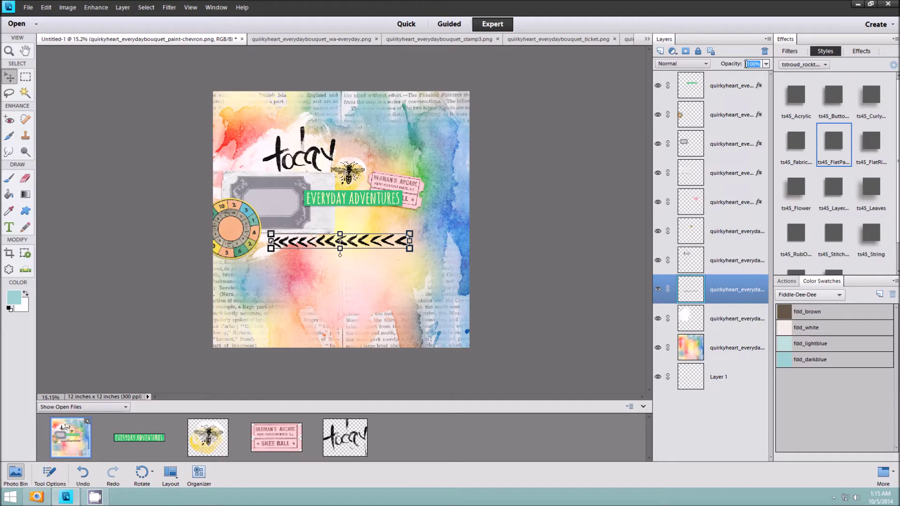
pyautogui.write('9')
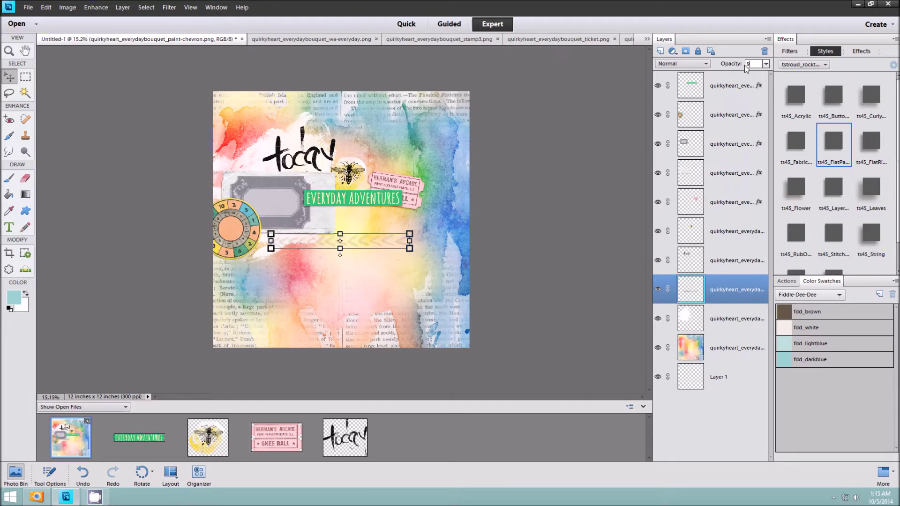
pyautogui.write('3')
# Step: Add the pink paint splatter at the upper left behind the today word
pyautogui.click(589, 145)
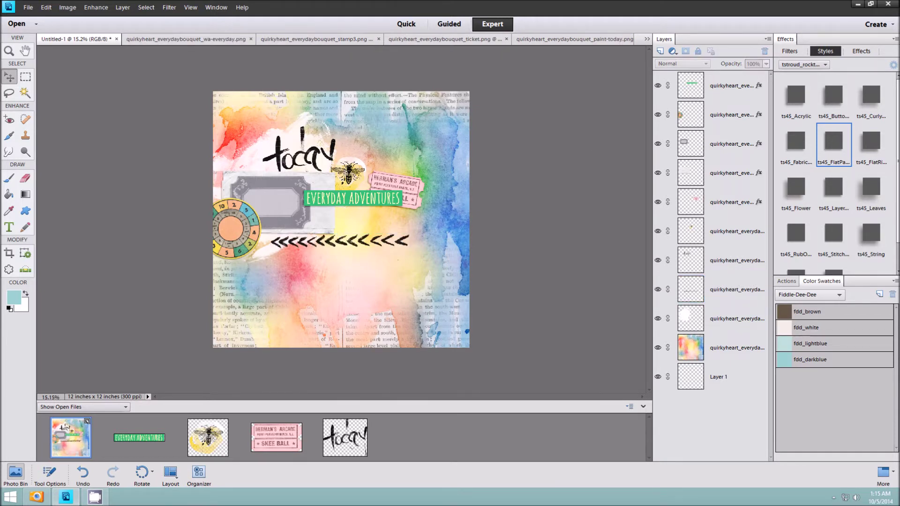
pyautogui.click(70, 438)
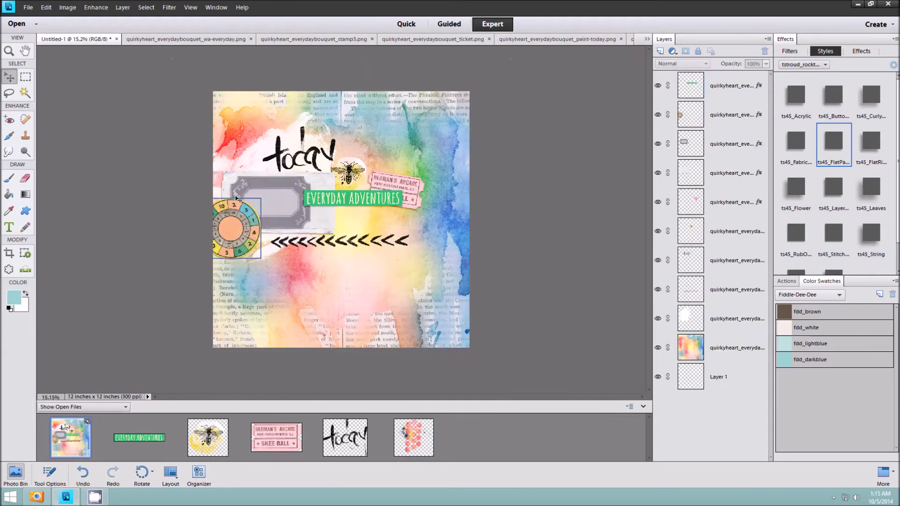
pyautogui.moveTo(414, 438); pyautogui.dragTo(282, 248)
pyautogui.moveTo(362, 221)
pyautogui.mouseDown()
pyautogui.moveTo(295, 196)
pyautogui.moveTo(276, 157)
pyautogui.mouseUp()
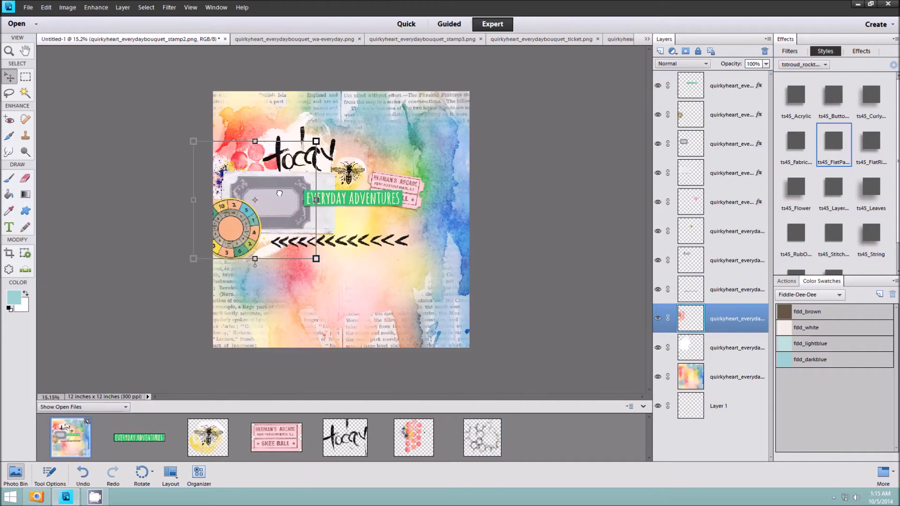
# Step: Add the grunge circle stamp and beads, giving the beads the ts45_Stitch style
pyautogui.moveTo(87, 424); pyautogui.dragTo(349, 254)
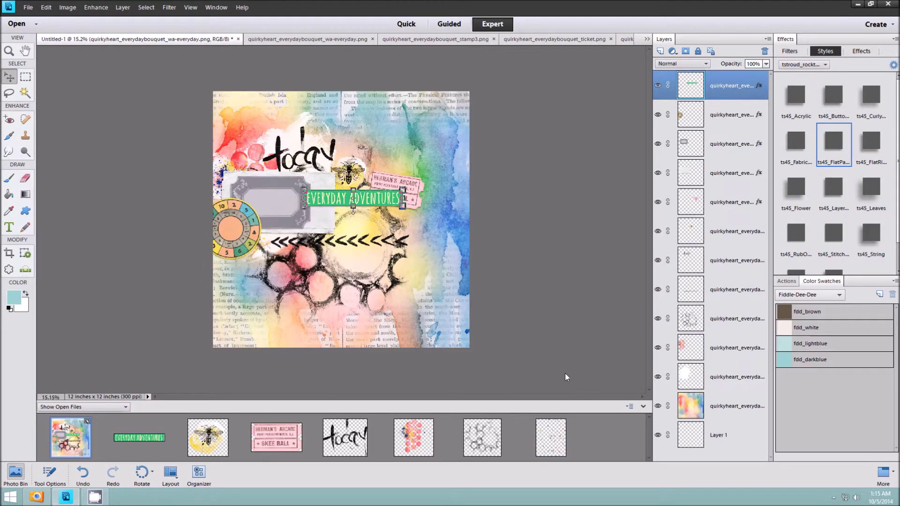
pyautogui.click(834, 234)
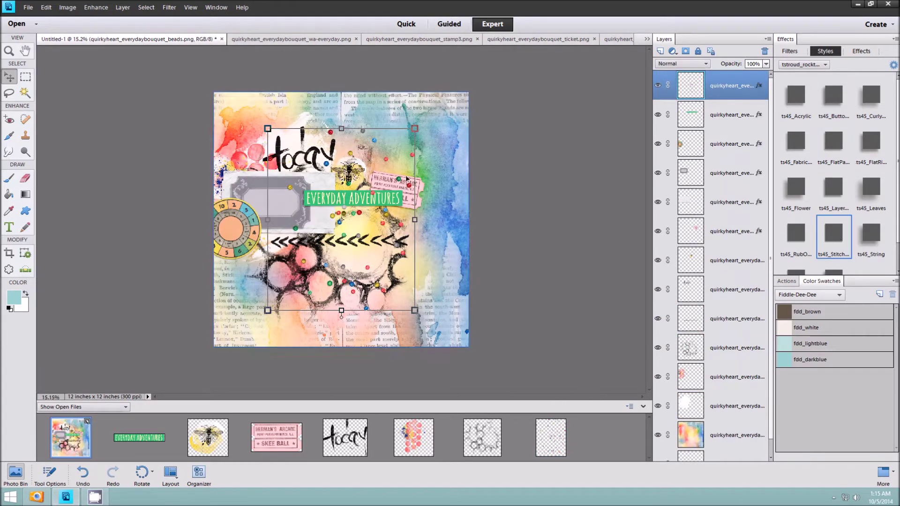
pyautogui.moveTo(412, 220); pyautogui.dragTo(399, 242)
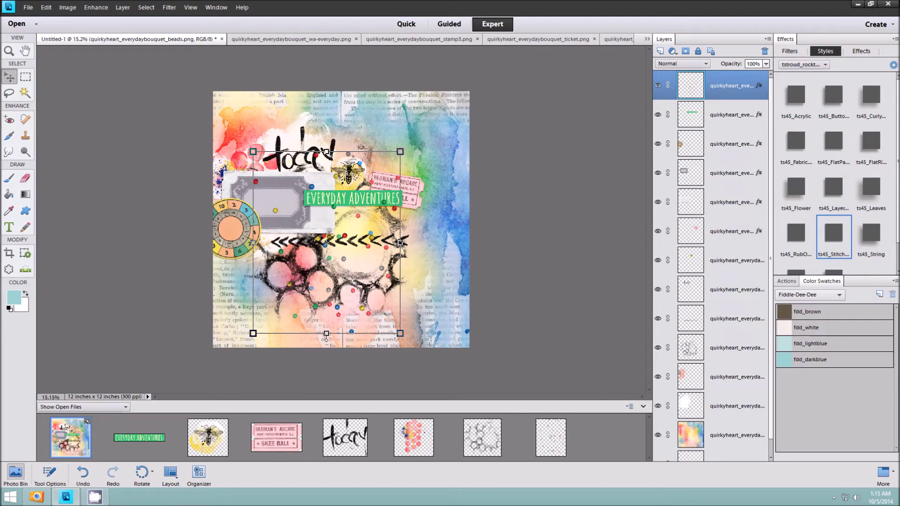
# Step: Close all other source files, including the Everyday Adventures file
pyautogui.click(139, 437)
pyautogui.keyDown('shift'); pyautogui.click(551, 438); pyautogui.keyUp('shift')
pyautogui.rightClick(550, 437)
pyautogui.click(582, 310)
pyautogui.hotkey('ctrl', 'w')
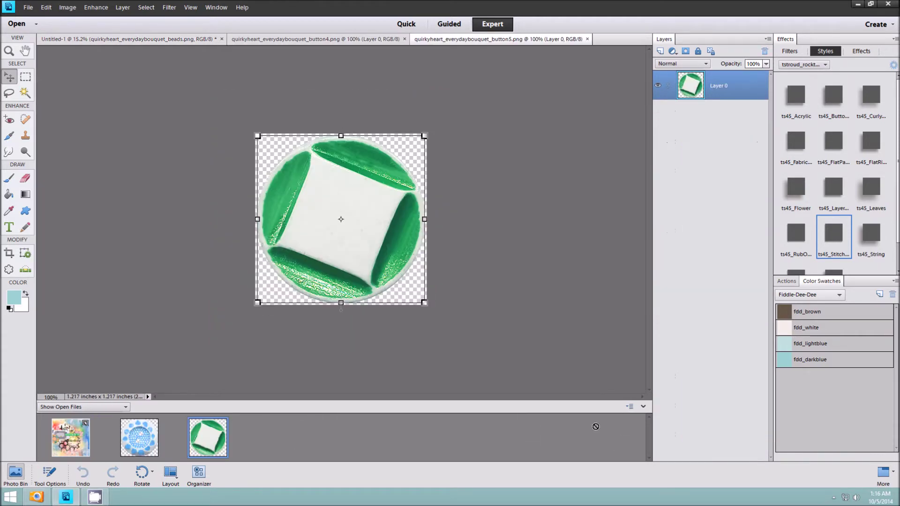
# Step: Add small green and blue styled buttons, with the blue one below the clock
pyautogui.moveTo(77, 423); pyautogui.dragTo(78, 423)
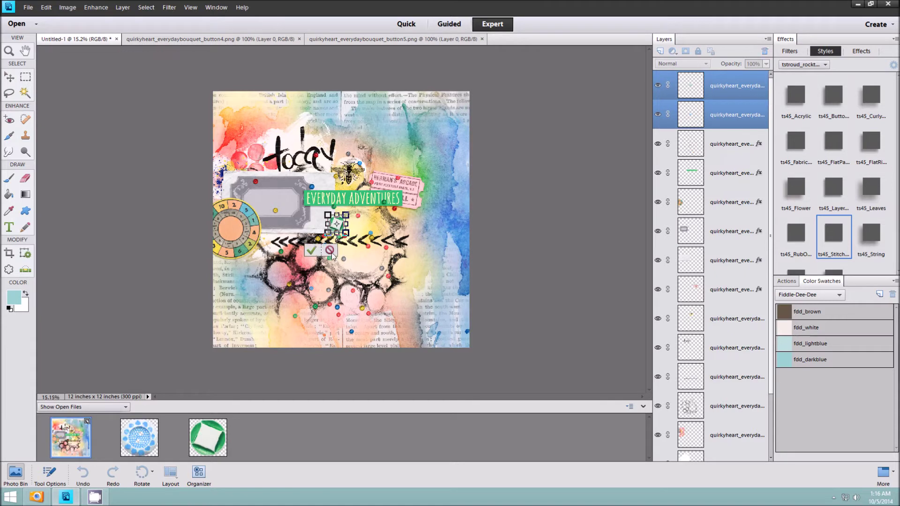
pyautogui.moveTo(356, 207); pyautogui.dragTo(344, 218)
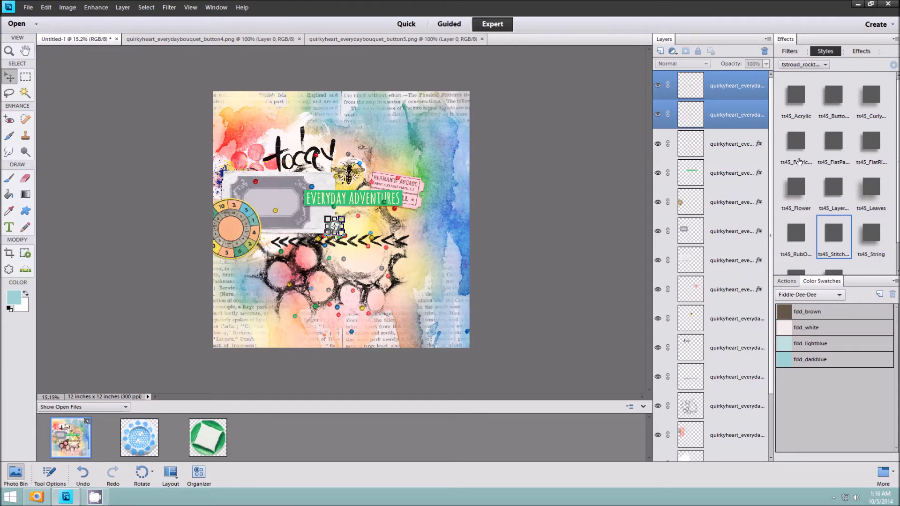
pyautogui.click(823, 148)
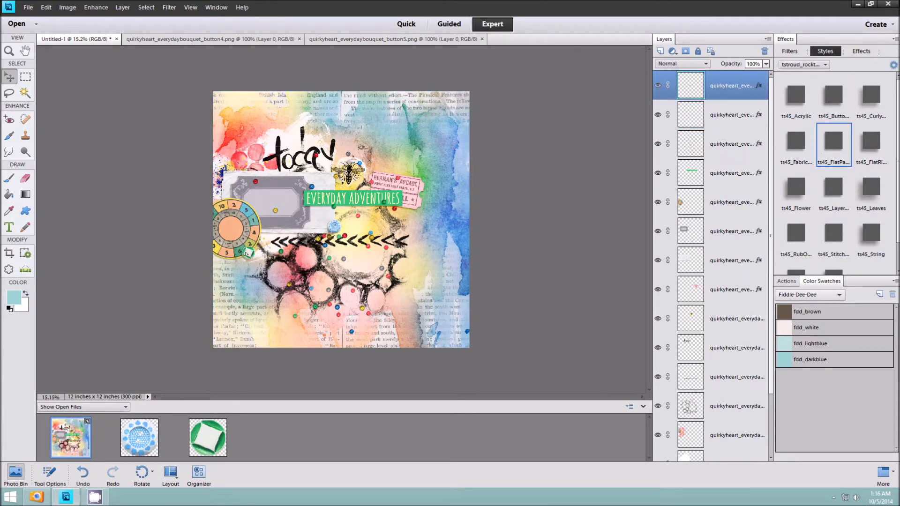
pyautogui.click(248, 253)
pyautogui.moveTo(334, 228); pyautogui.dragTo(237, 271)
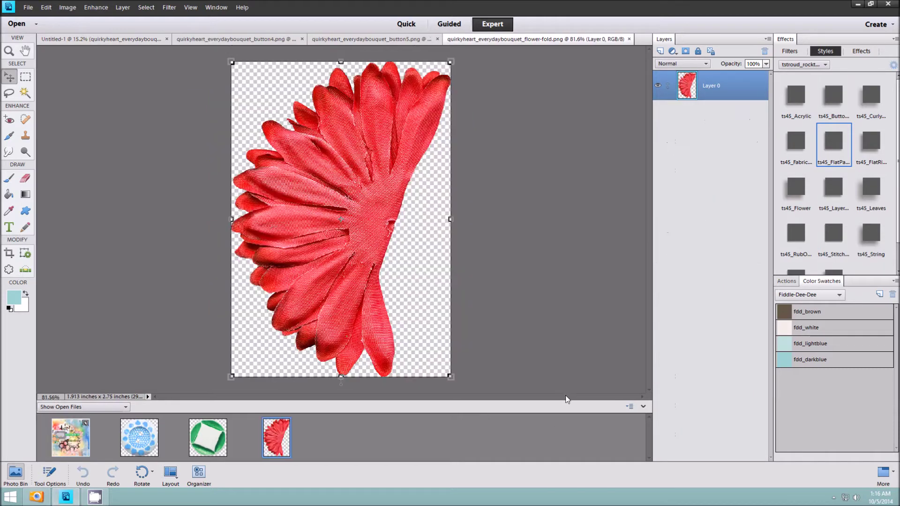
# Step: Free-rotate the red folded flower under the grey label, then drag in the film-strip frame
pyautogui.click(70, 436)
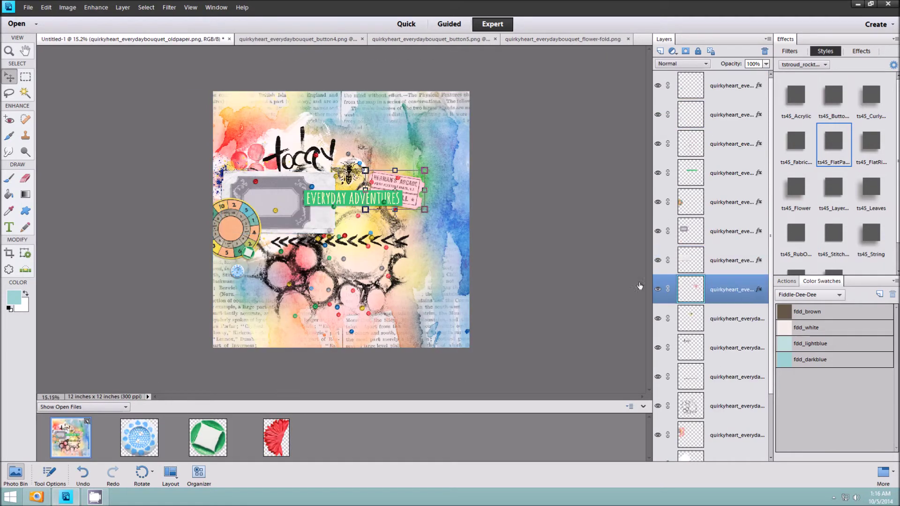
pyautogui.click(68, 7)
pyautogui.moveTo(76, 18)
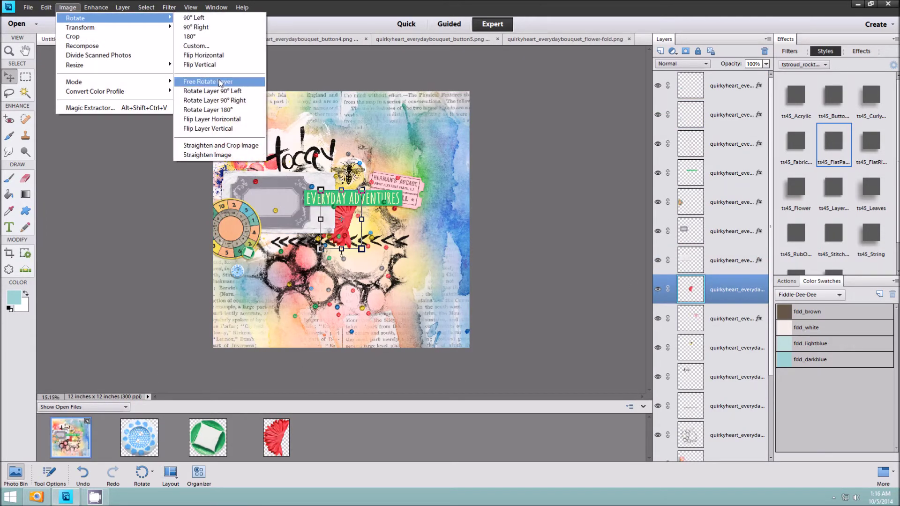
pyautogui.click(219, 83)
pyautogui.moveTo(628, 179); pyautogui.dragTo(297, 233)
pyautogui.click(297, 232)
pyautogui.scroll(1, 342, 219)
pyautogui.scroll(1, 341, 219)
pyautogui.scroll(1, 341, 219)
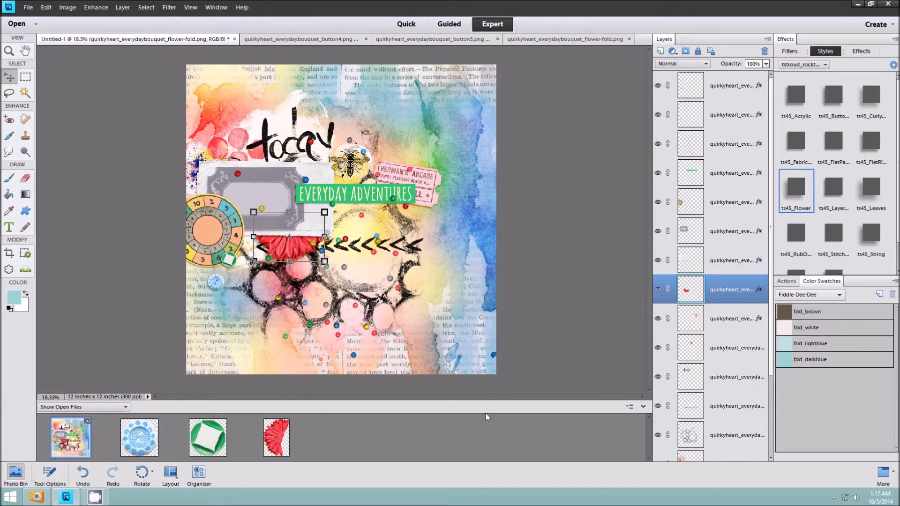
pyautogui.moveTo(485, 414); pyautogui.dragTo(432, 210)
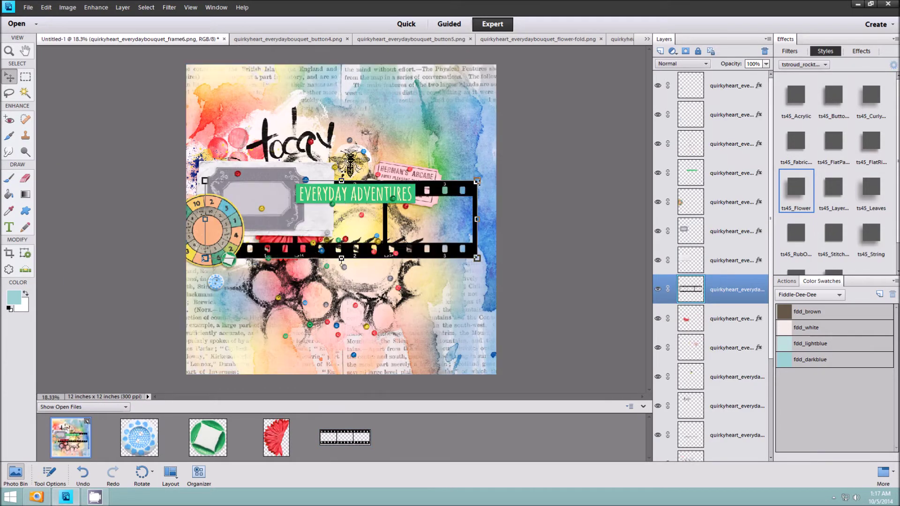
# Step: Set the film strip at lower right, add the grey frame upper right, and shift the ticket left
pyautogui.moveTo(454, 188)
pyautogui.mouseDown()
pyautogui.moveTo(478, 304)
pyautogui.moveTo(431, 309)
pyautogui.moveTo(494, 294)
pyautogui.mouseUp()
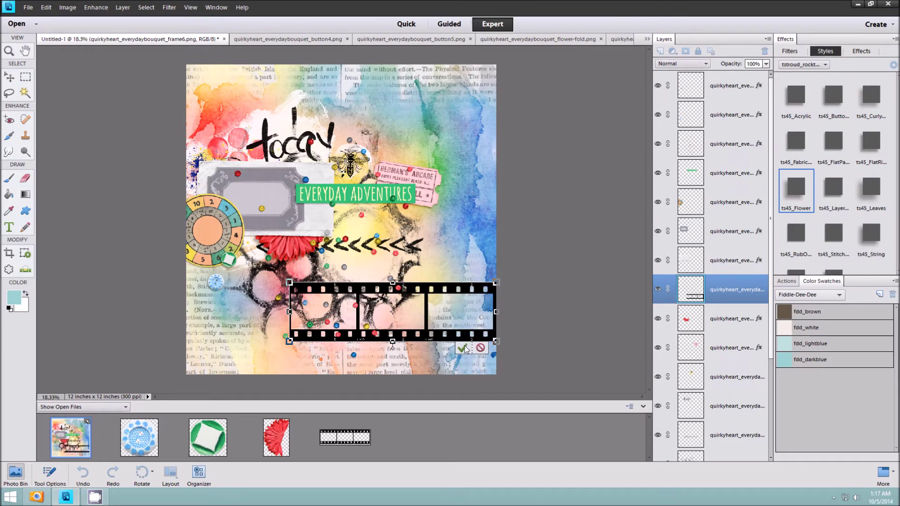
pyautogui.click(463, 347)
pyautogui.moveTo(111, 421); pyautogui.dragTo(85, 430)
pyautogui.moveTo(383, 271); pyautogui.dragTo(488, 259)
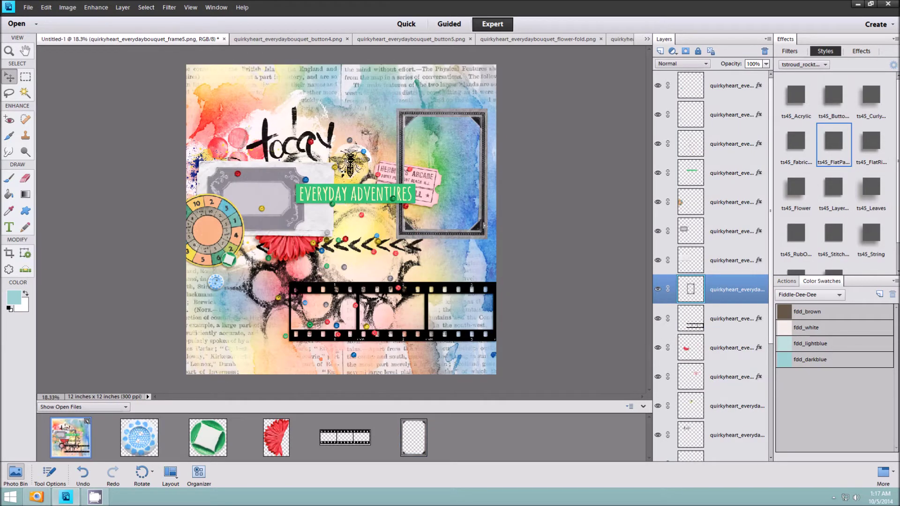
pyautogui.moveTo(422, 193); pyautogui.dragTo(403, 190)
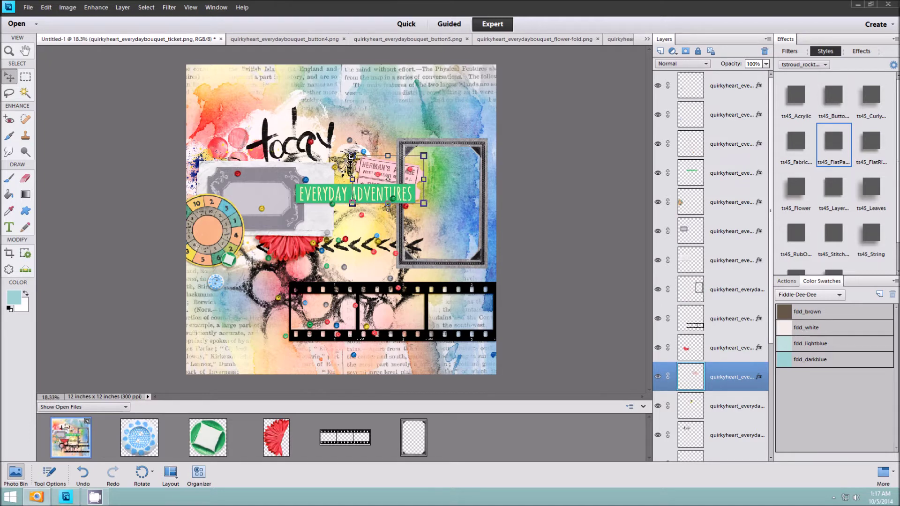
pyautogui.click(70, 437)
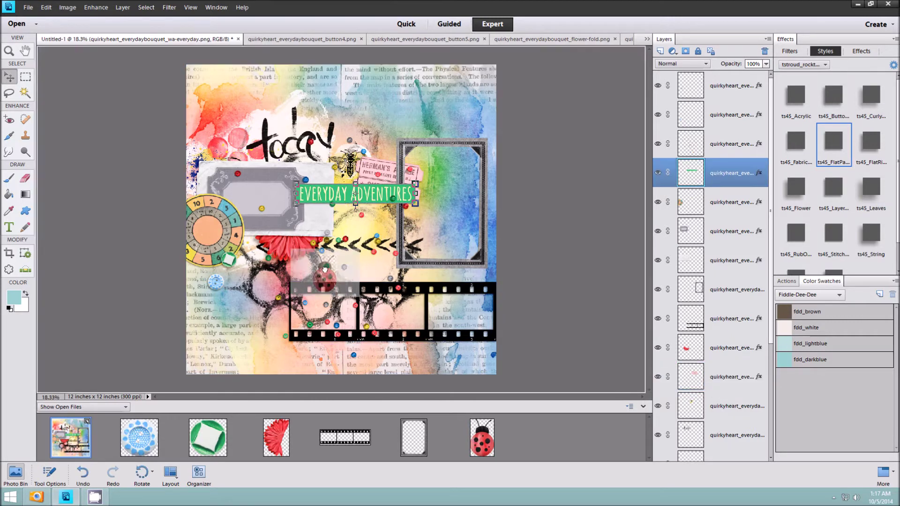
# Step: Shrink the ladybug below the Everyday Adventures banner and close all other open files
pyautogui.moveTo(378, 162)
pyautogui.mouseDown()
pyautogui.moveTo(330, 234)
pyautogui.moveTo(338, 217)
pyautogui.mouseUp()
pyautogui.click(302, 235)
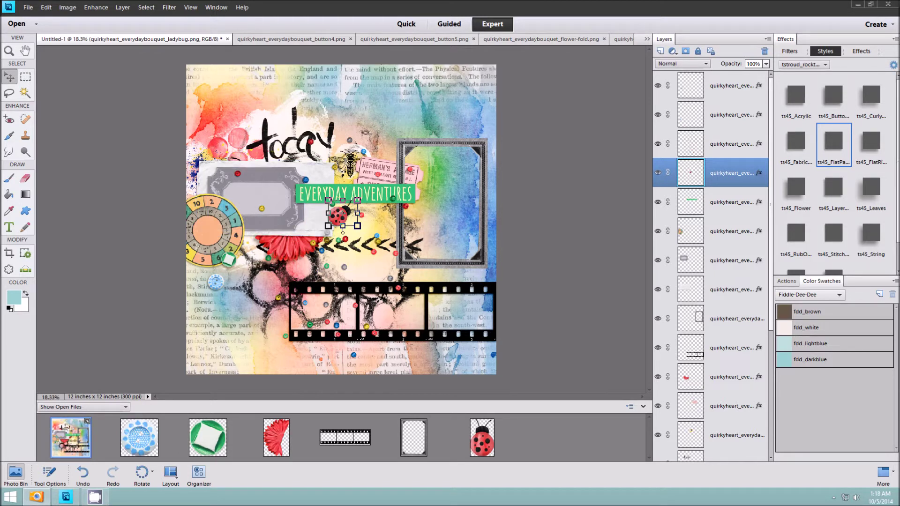
pyautogui.click(144, 432)
pyautogui.keyDown('shift'); pyautogui.click(473, 445); pyautogui.keyUp('shift')
pyautogui.rightClick(474, 444)
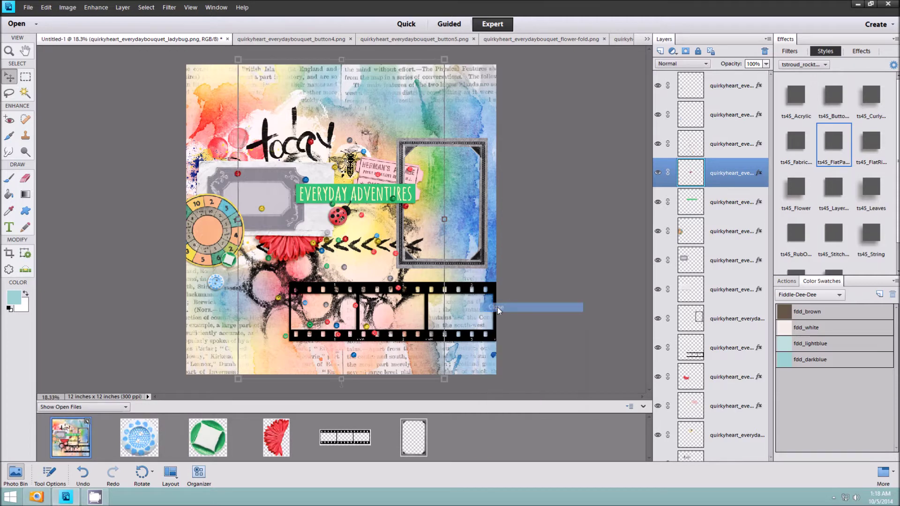
pyautogui.click(515, 309)
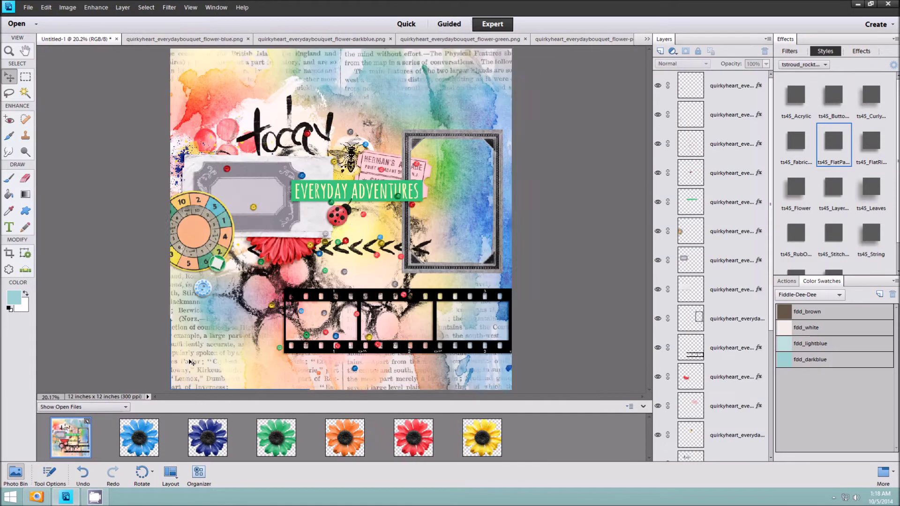
# Step: Add the flowers to the page and give all six the ts45 shadow style
pyautogui.click(726, 89)
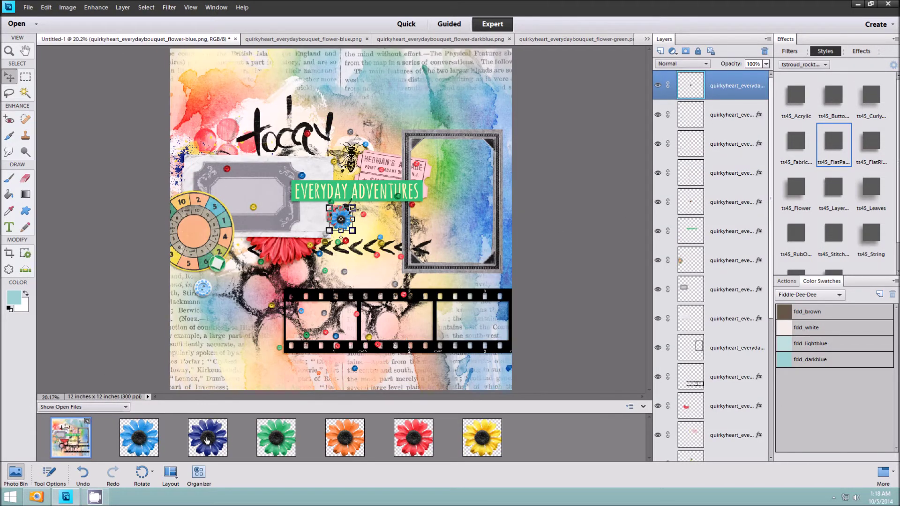
pyautogui.moveTo(208, 437); pyautogui.dragTo(291, 388)
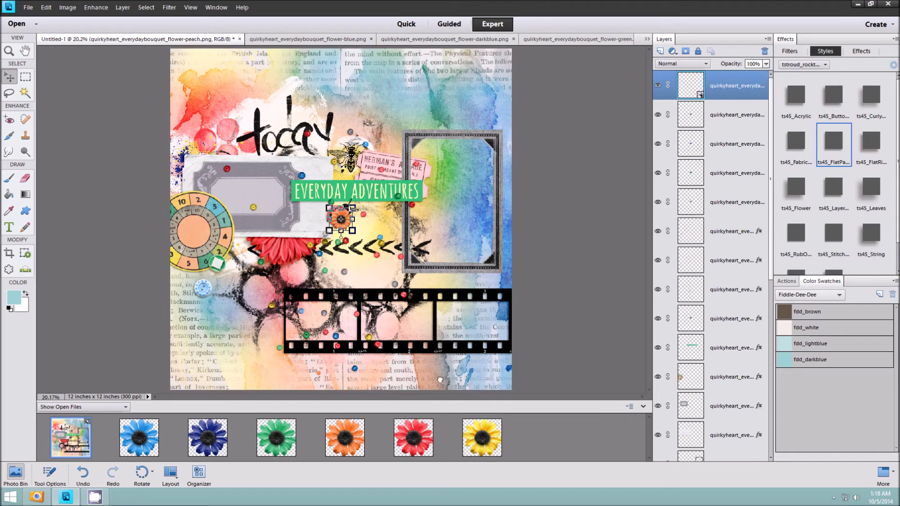
pyautogui.keyDown('shift'); pyautogui.click(745, 231); pyautogui.keyUp('shift')
pyautogui.click(820, 192)
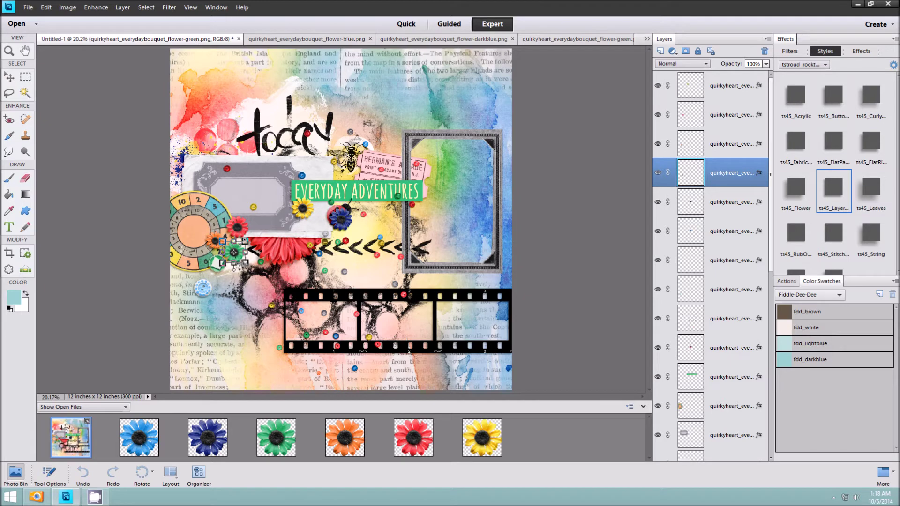
# Step: Move the dark-blue and light-blue flowers beside the wheel and shrink the yellow flower
pyautogui.moveTo(339, 216); pyautogui.dragTo(223, 290)
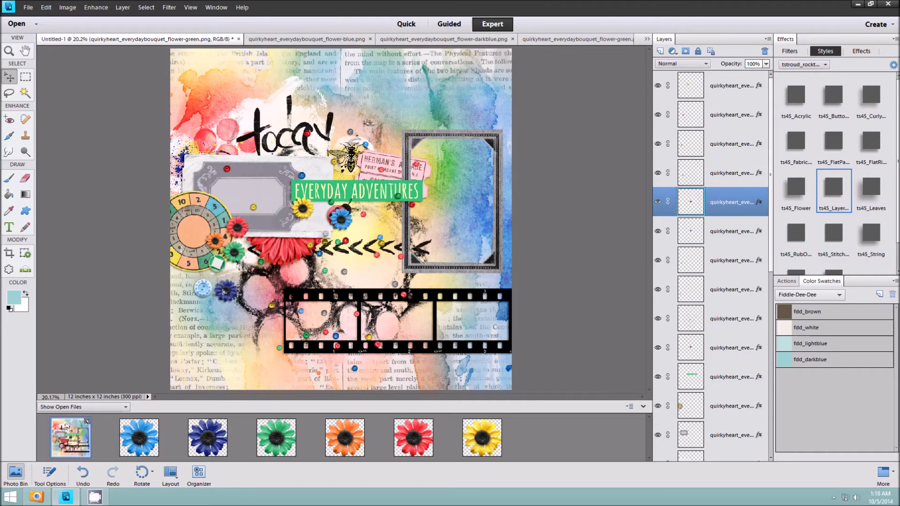
pyautogui.moveTo(341, 218); pyautogui.dragTo(250, 290)
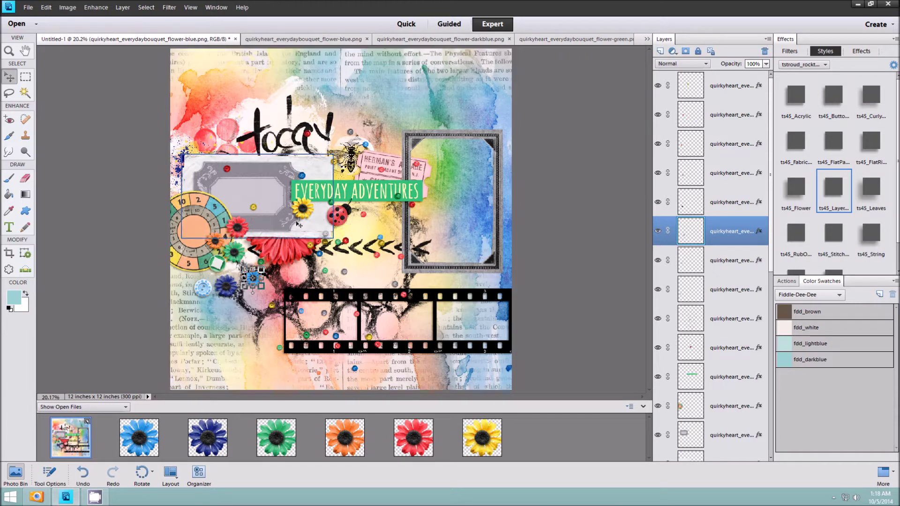
pyautogui.click(311, 209)
pyautogui.moveTo(314, 196); pyautogui.dragTo(308, 200)
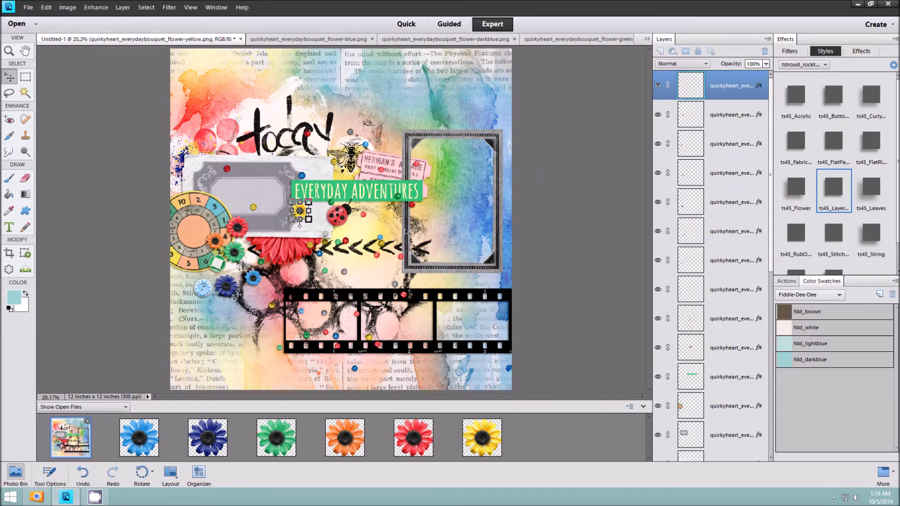
# Step: Undo a stray group move and select all six flower layers together
pyautogui.keyDown('shift'); pyautogui.click(729, 259); pyautogui.keyUp('shift')
pyautogui.moveTo(298, 211)
pyautogui.mouseDown()
pyautogui.moveTo(336, 218)
pyautogui.moveTo(300, 212)
pyautogui.mouseUp()
pyautogui.click(46, 7)
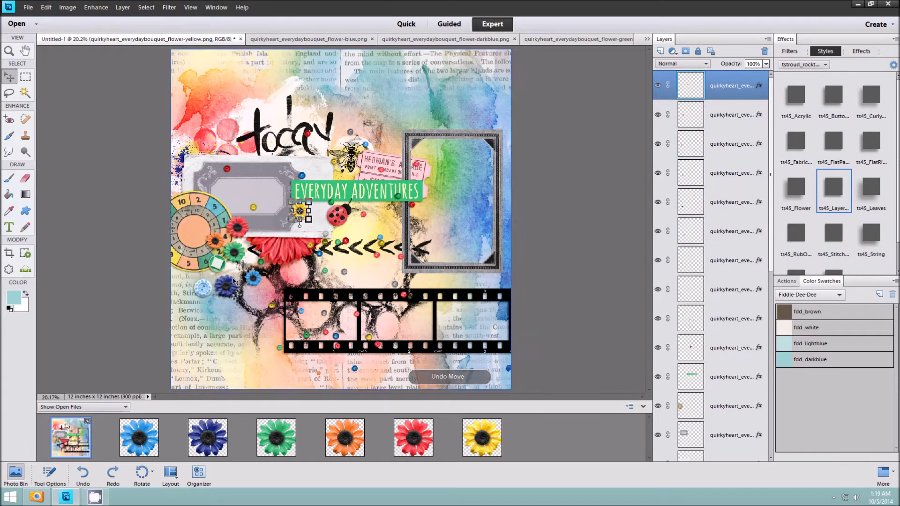
pyautogui.click(253, 279)
pyautogui.keyDown('shift'); pyautogui.click(252, 278); pyautogui.keyUp('shift')
pyautogui.keyDown('shift'); pyautogui.click(234, 255); pyautogui.keyUp('shift')
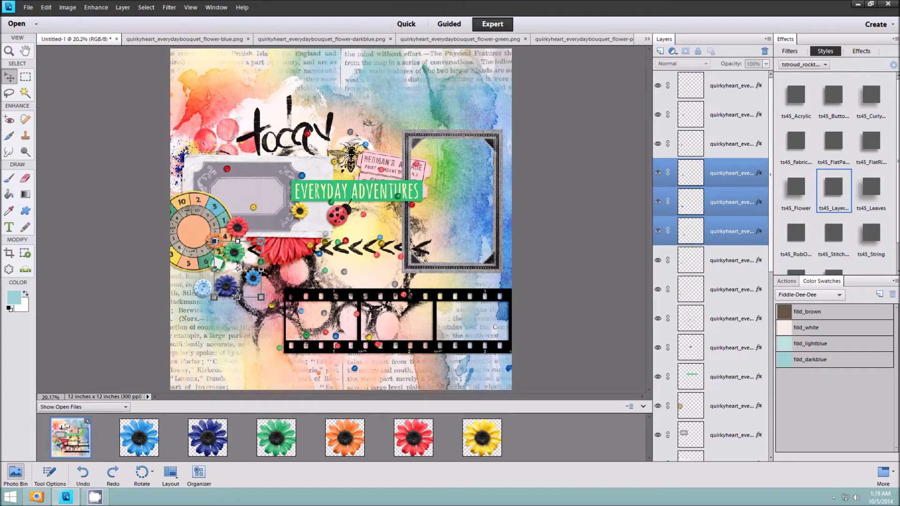
pyautogui.keyDown('shift'); pyautogui.click(228, 246); pyautogui.keyUp('shift')
pyautogui.keyDown('shift'); pyautogui.click(249, 229); pyautogui.keyUp('shift')
pyautogui.keyDown('shift'); pyautogui.click(312, 217); pyautogui.keyUp('shift')
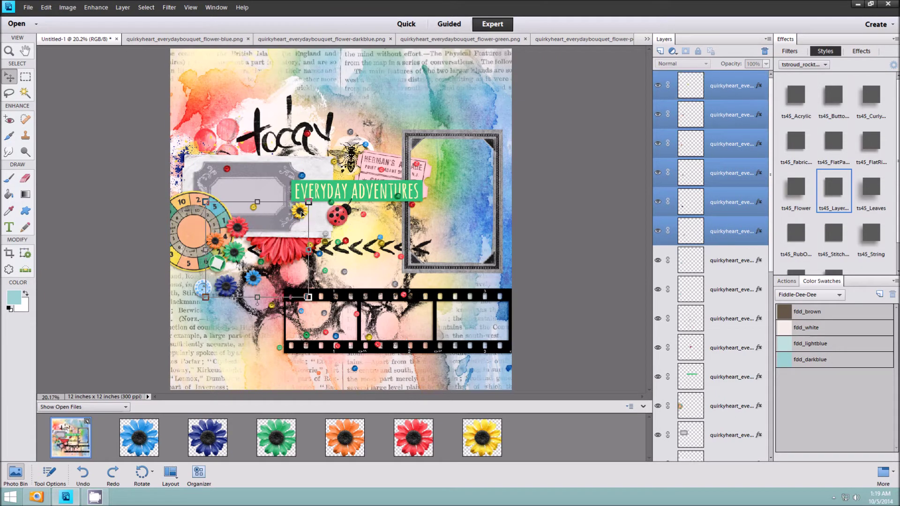
# Step: Alt-drag a copy of the six flowers up near the word today
pyautogui.moveTo(319, 220)
pyautogui.mouseDown()
pyautogui.moveTo(500, 268)
pyautogui.moveTo(496, 251)
pyautogui.moveTo(259, 123)
pyautogui.moveTo(451, 107)
pyautogui.moveTo(258, 243)
pyautogui.mouseUp()
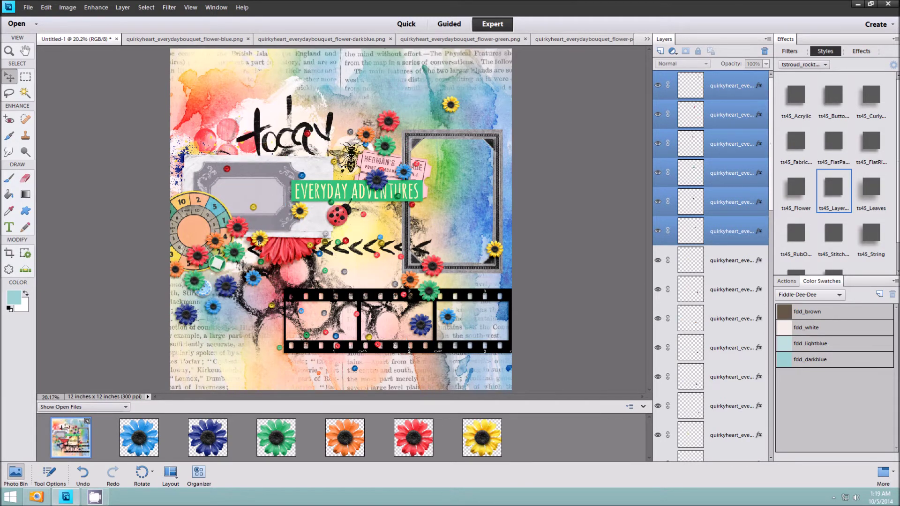
pyautogui.moveTo(258, 242)
pyautogui.mouseDown()
pyautogui.moveTo(277, 144)
pyautogui.moveTo(264, 91)
pyautogui.mouseUp()
pyautogui.click(493, 259)
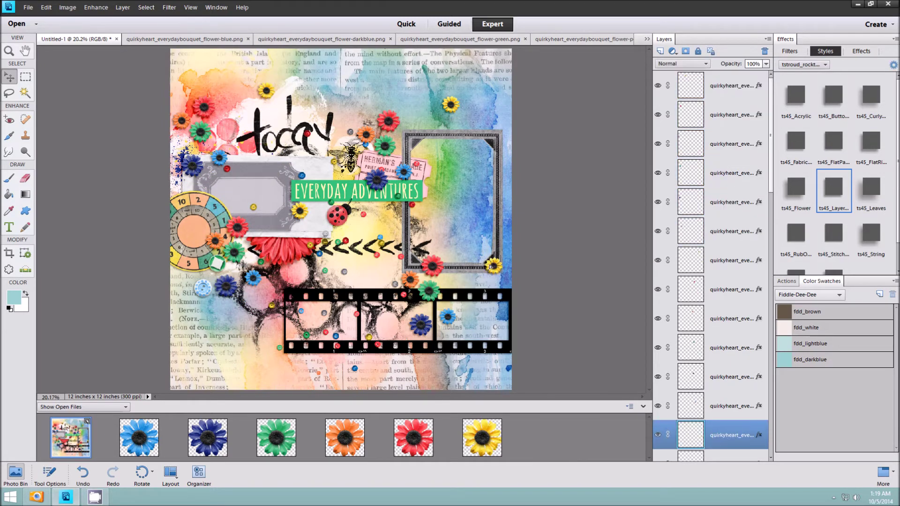
# Step: Duplicate a red flower at the frame corner and place flower copies along the frame's top
pyautogui.moveTo(493, 266); pyautogui.dragTo(501, 247)
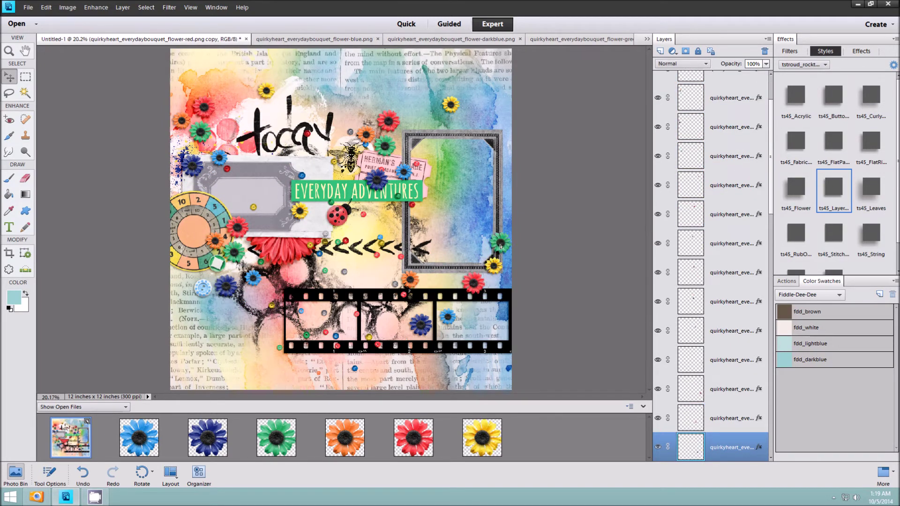
pyautogui.click(369, 181)
pyautogui.moveTo(375, 179)
pyautogui.mouseDown()
pyautogui.moveTo(406, 149)
pyautogui.moveTo(339, 154)
pyautogui.moveTo(359, 123)
pyautogui.mouseUp()
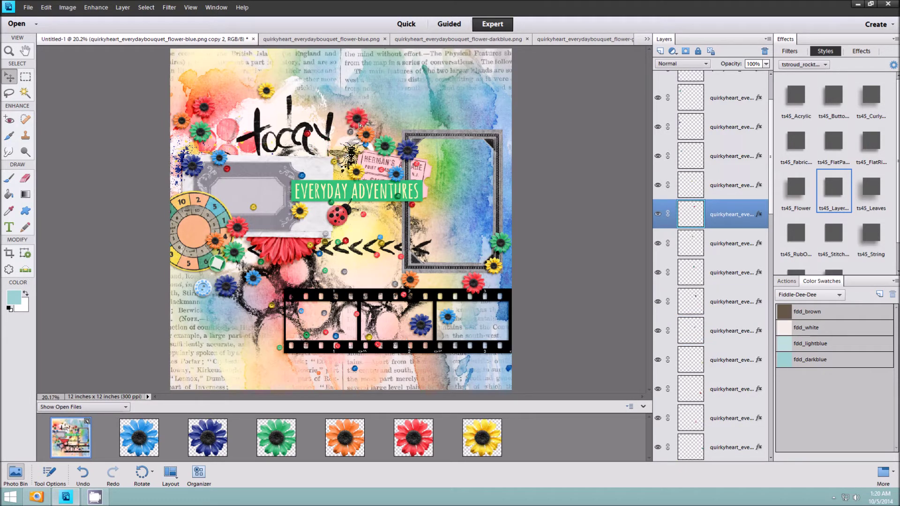
pyautogui.click(343, 186)
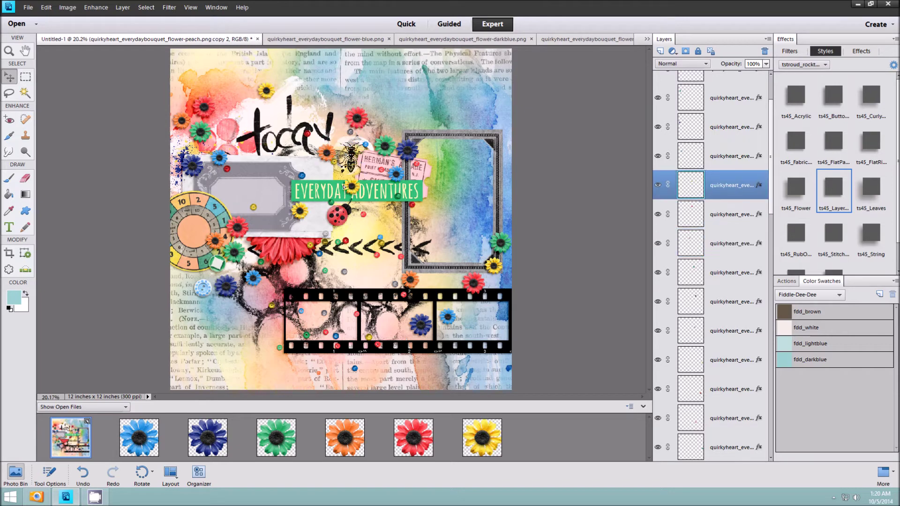
# Step: Move flower copies to the filmstrip's top-right, the frame's lower-right and the arrows
pyautogui.click(388, 157)
pyautogui.moveTo(373, 170); pyautogui.dragTo(498, 282)
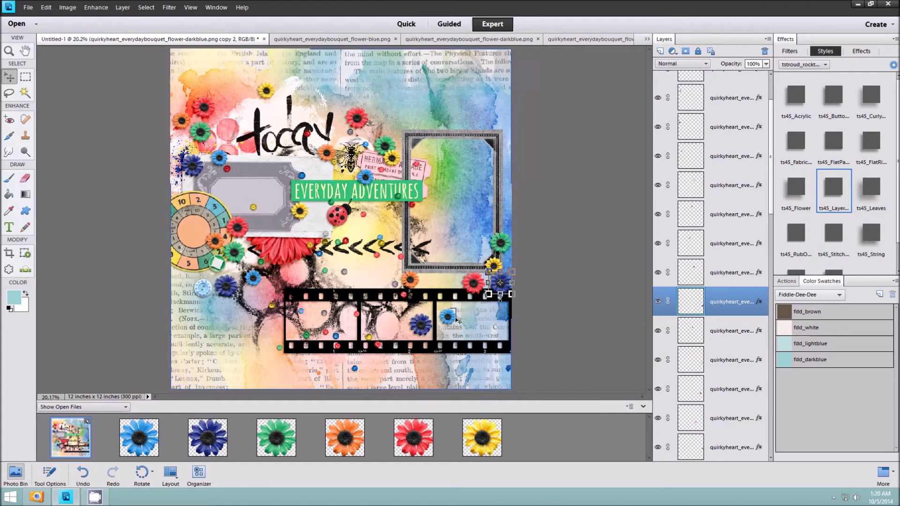
pyautogui.moveTo(457, 320); pyautogui.dragTo(488, 255)
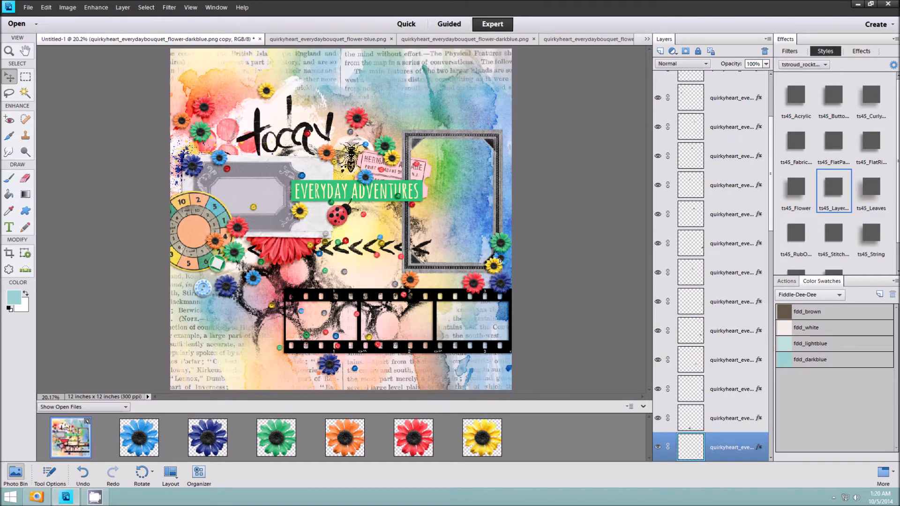
pyautogui.moveTo(409, 280); pyautogui.dragTo(367, 249)
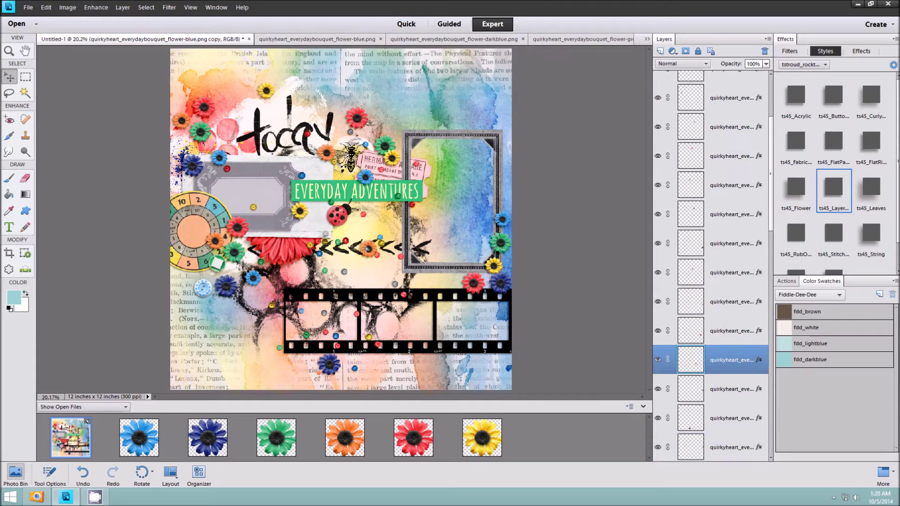
# Step: Cluster peach, yellow and red flowers top-left, green by the frame top, blue on the wheel
pyautogui.moveTo(213, 117); pyautogui.dragTo(194, 99)
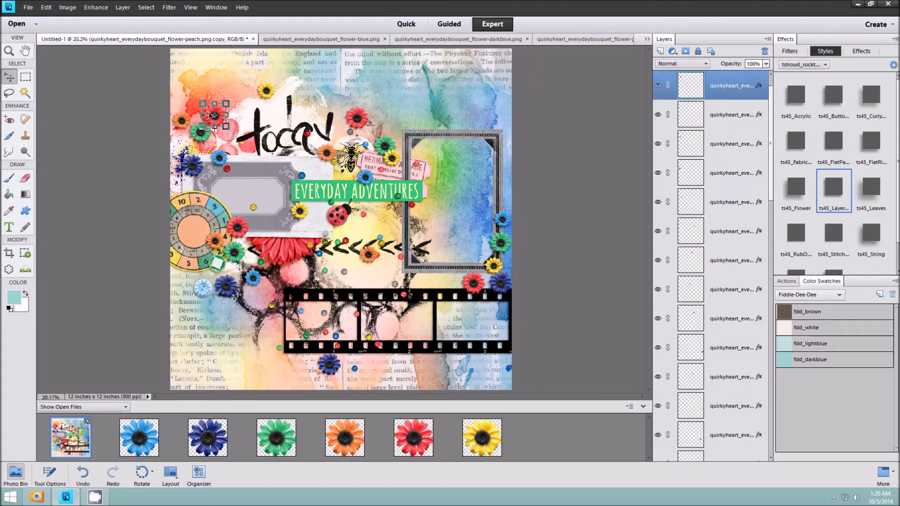
pyautogui.moveTo(278, 98); pyautogui.dragTo(209, 75)
pyautogui.moveTo(204, 139); pyautogui.dragTo(422, 116)
pyautogui.moveTo(356, 119); pyautogui.dragTo(244, 151)
pyautogui.moveTo(193, 164)
pyautogui.mouseDown()
pyautogui.moveTo(196, 152)
pyautogui.moveTo(202, 204)
pyautogui.mouseUp()
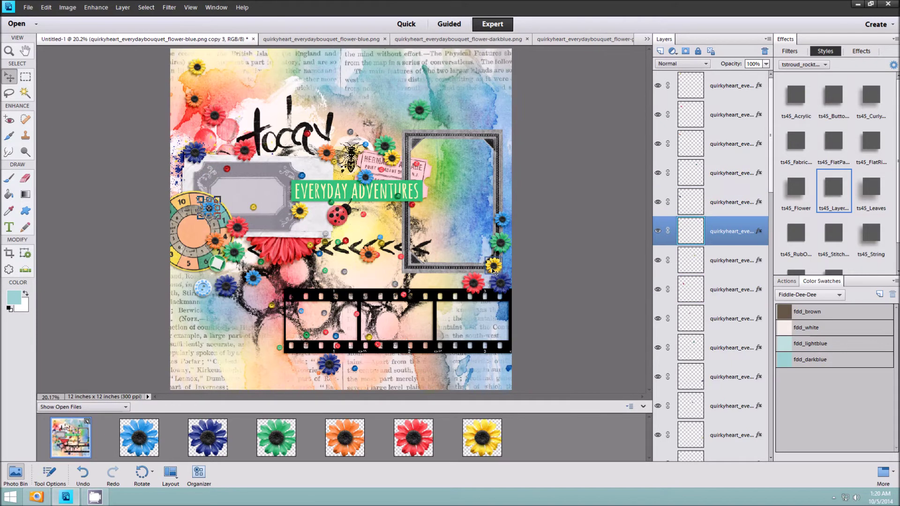
# Step: Set a green flower beside the label and red and dark-blue flowers along the frame's right edge
pyautogui.click(370, 255)
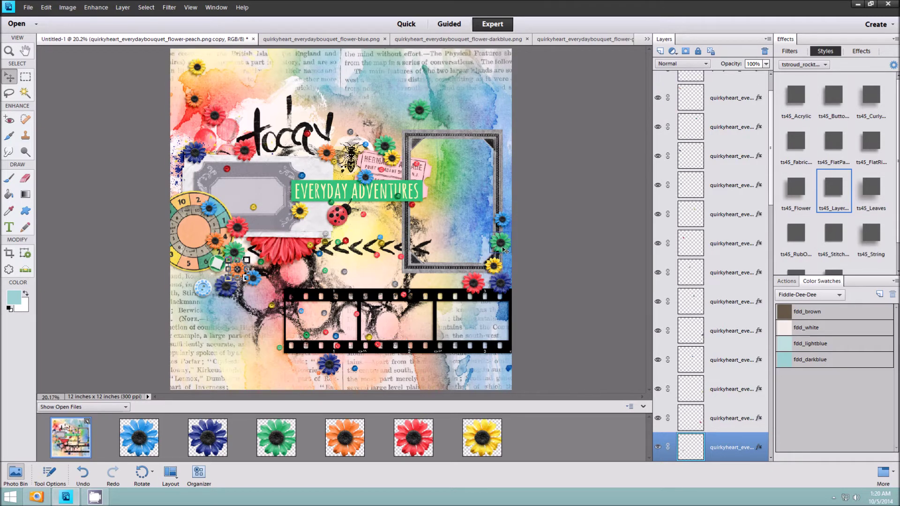
pyautogui.moveTo(406, 122)
pyautogui.mouseDown()
pyautogui.moveTo(254, 232)
pyautogui.moveTo(204, 170)
pyautogui.mouseUp()
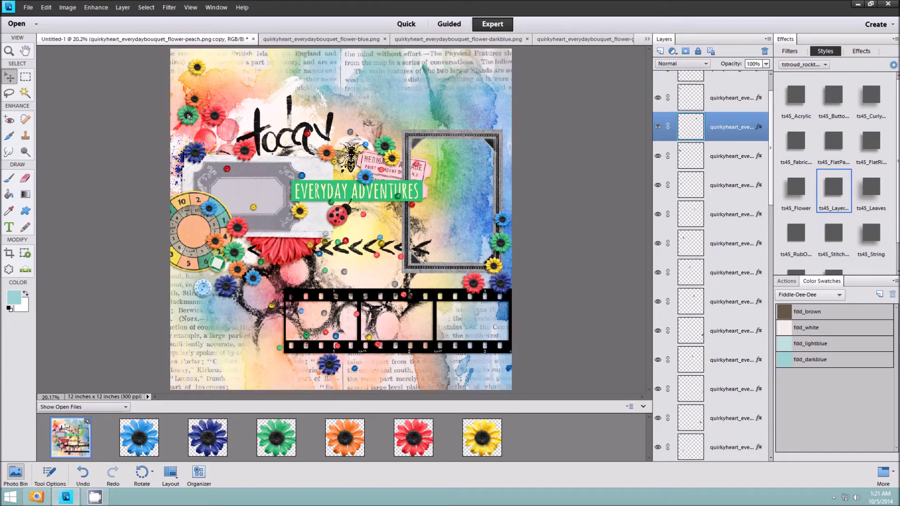
pyautogui.click(194, 117)
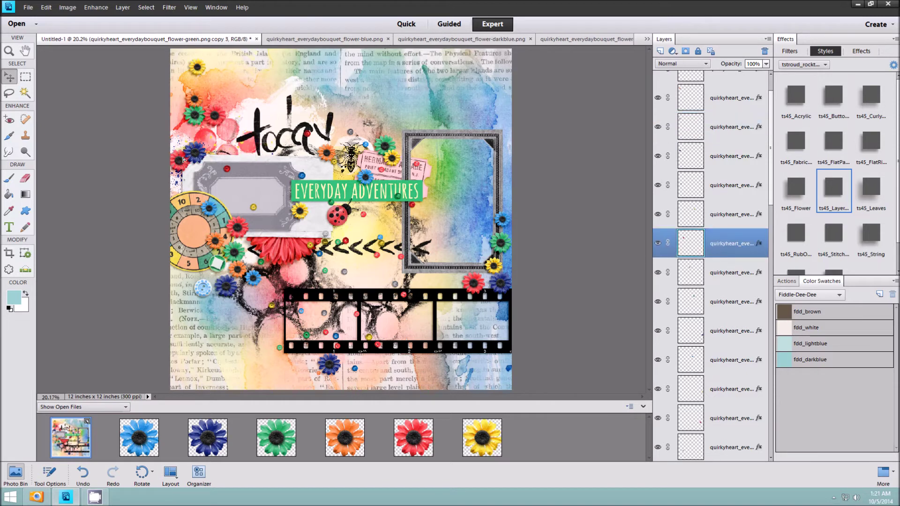
pyautogui.moveTo(192, 168); pyautogui.dragTo(509, 265)
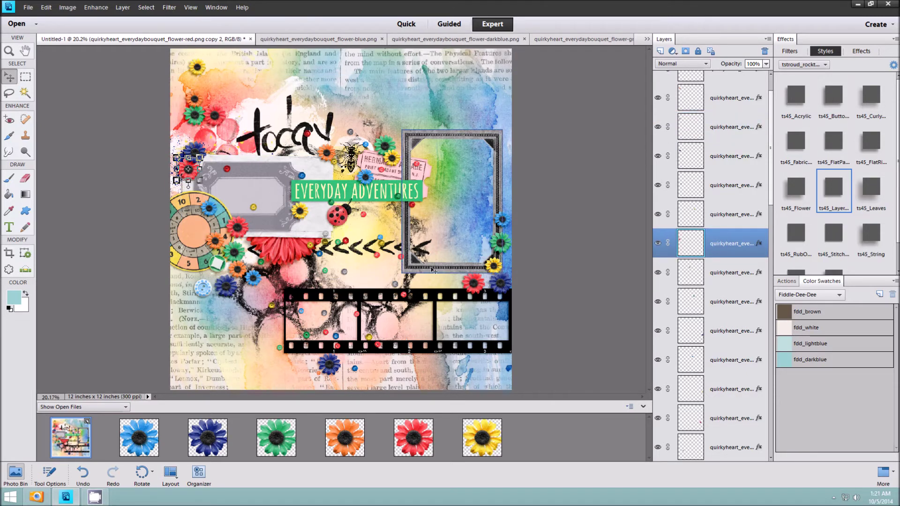
pyautogui.click(492, 278)
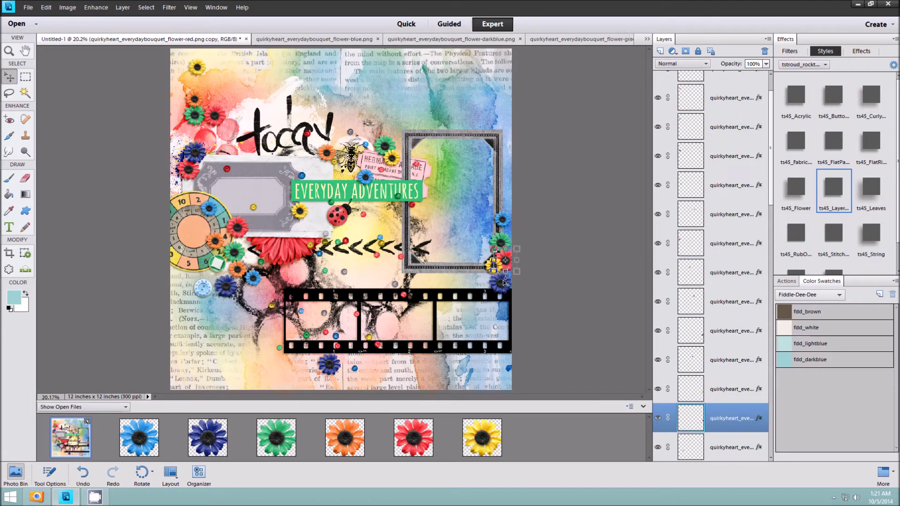
pyautogui.moveTo(484, 282); pyautogui.dragTo(507, 228)
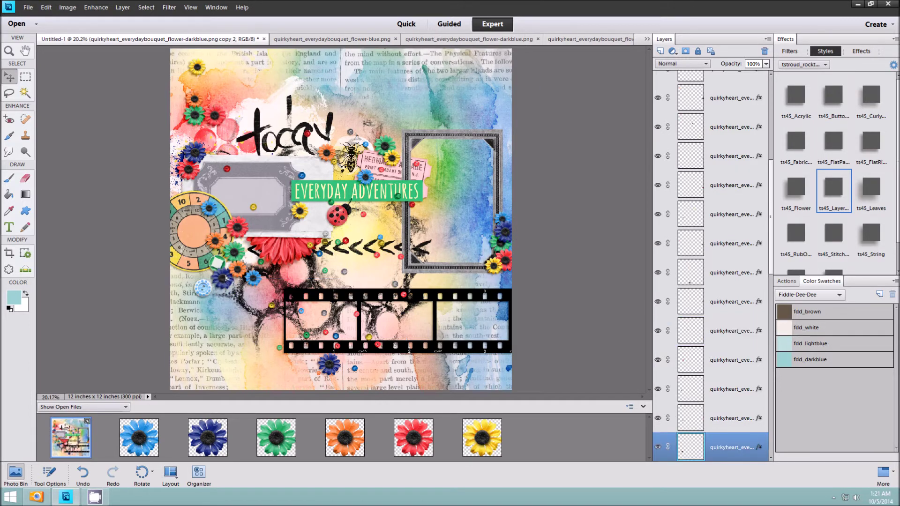
# Step: Add a dark-blue flower to the top-left cluster and nudge the peach flower left
pyautogui.moveTo(330, 363)
pyautogui.mouseDown()
pyautogui.moveTo(252, 333)
pyautogui.moveTo(209, 102)
pyautogui.moveTo(193, 136)
pyautogui.mouseUp()
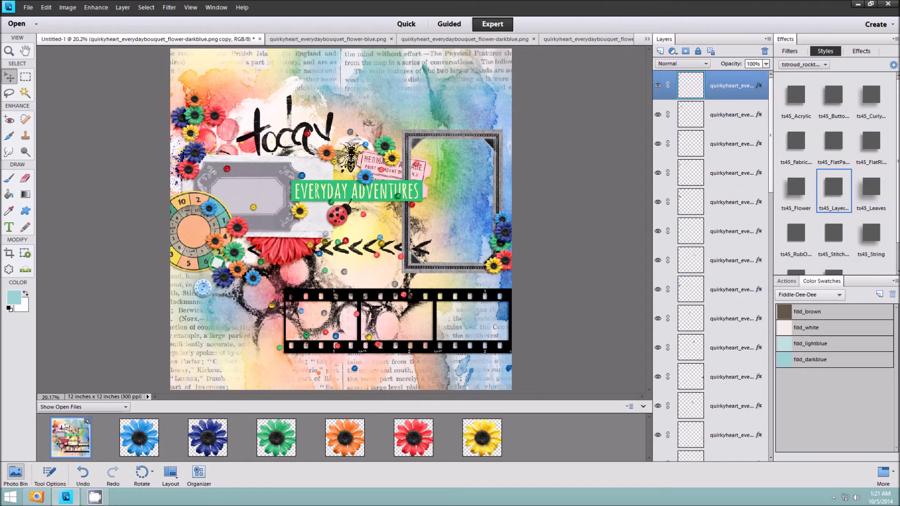
pyautogui.click(326, 153)
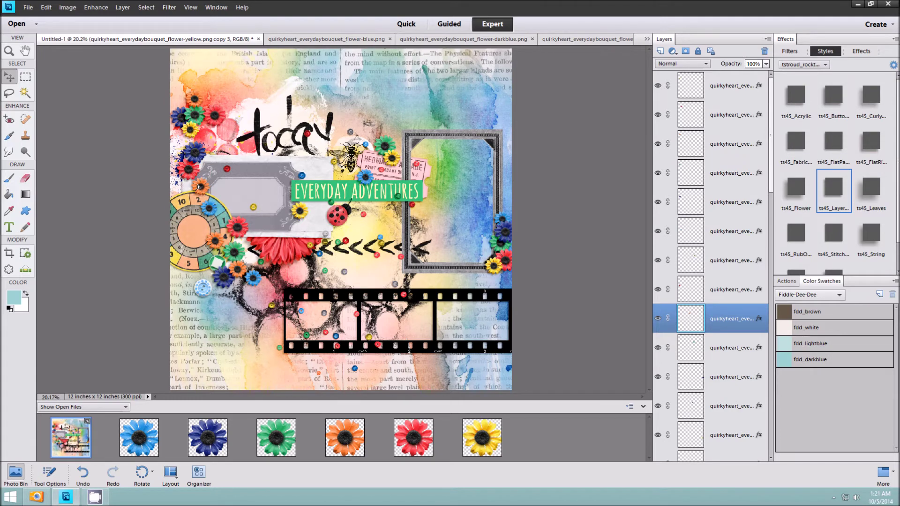
pyautogui.moveTo(392, 158); pyautogui.dragTo(371, 165)
pyautogui.click(389, 164)
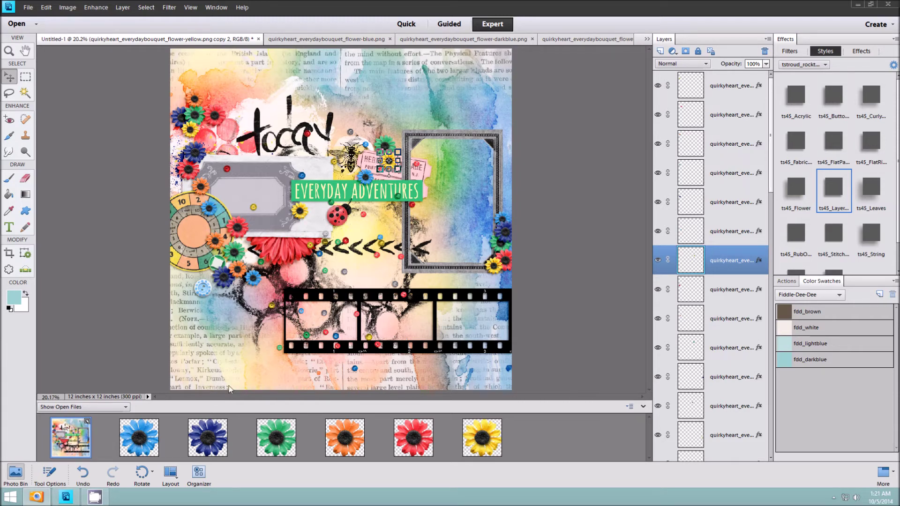
# Step: Close all six flower files, leaving only the layout document open
pyautogui.click(139, 438)
pyautogui.keyDown('shift'); pyautogui.click(481, 437); pyautogui.keyUp('shift')
pyautogui.rightClick(481, 437)
pyautogui.click(524, 314)
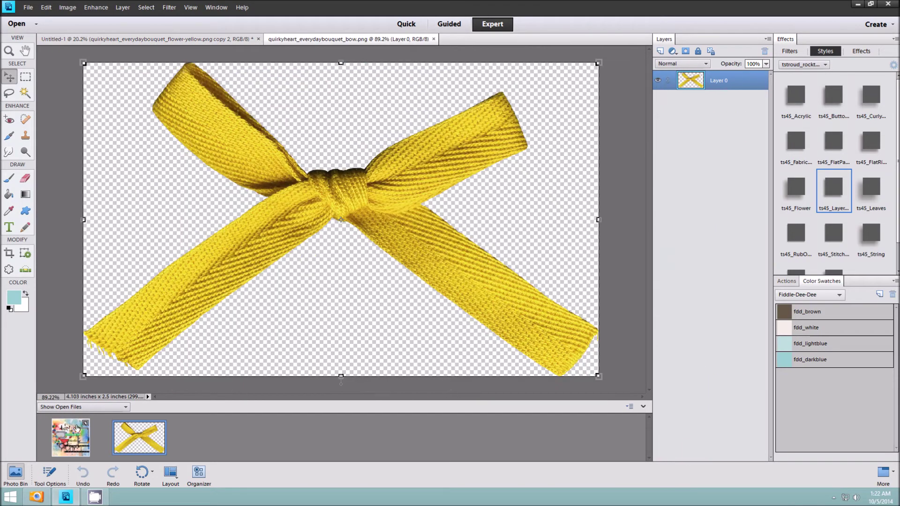
# Step: Shrink and tilt the yellow bow, placing it beside the grey tag on the left
pyautogui.moveTo(341, 219); pyautogui.dragTo(294, 237)
pyautogui.click(872, 101)
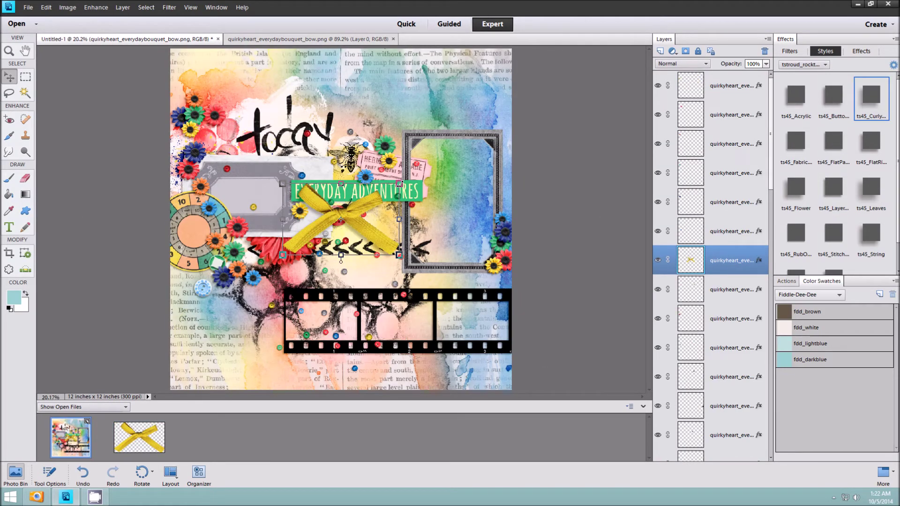
pyautogui.moveTo(341, 221)
pyautogui.mouseDown()
pyautogui.moveTo(258, 234)
pyautogui.moveTo(247, 261)
pyautogui.mouseUp()
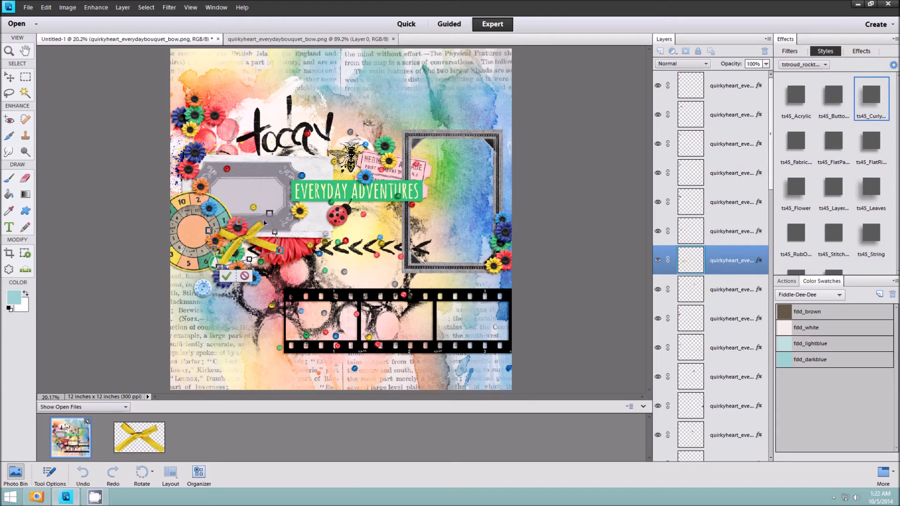
pyautogui.click(222, 278)
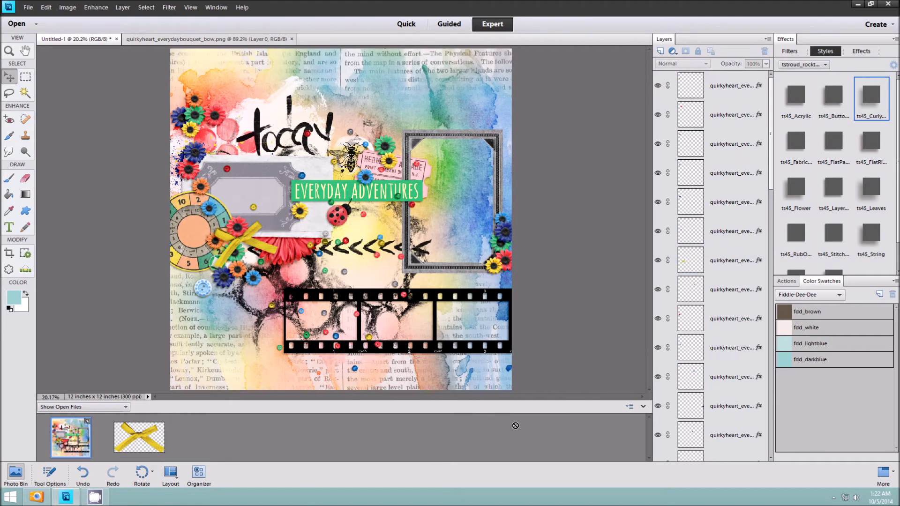
pyautogui.click(490, 141)
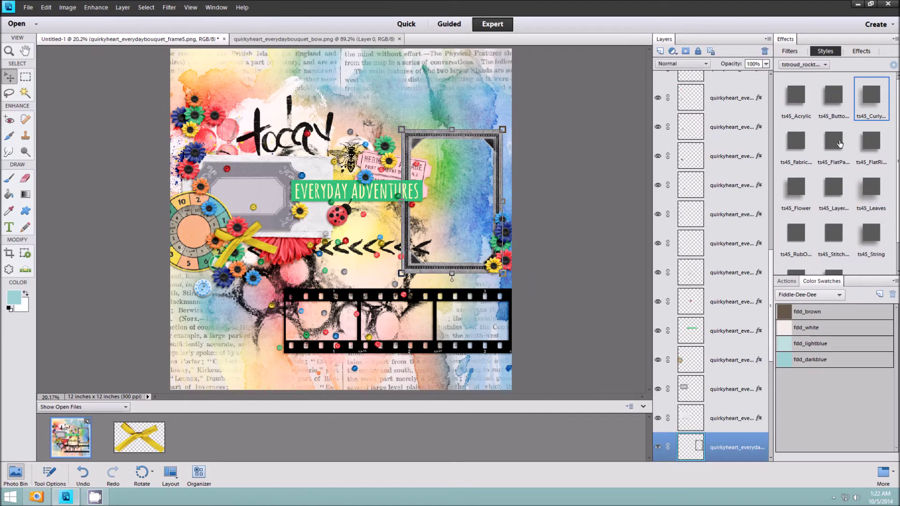
# Step: Move the film strip up and right and tilt it slightly clockwise
pyautogui.click(419, 189)
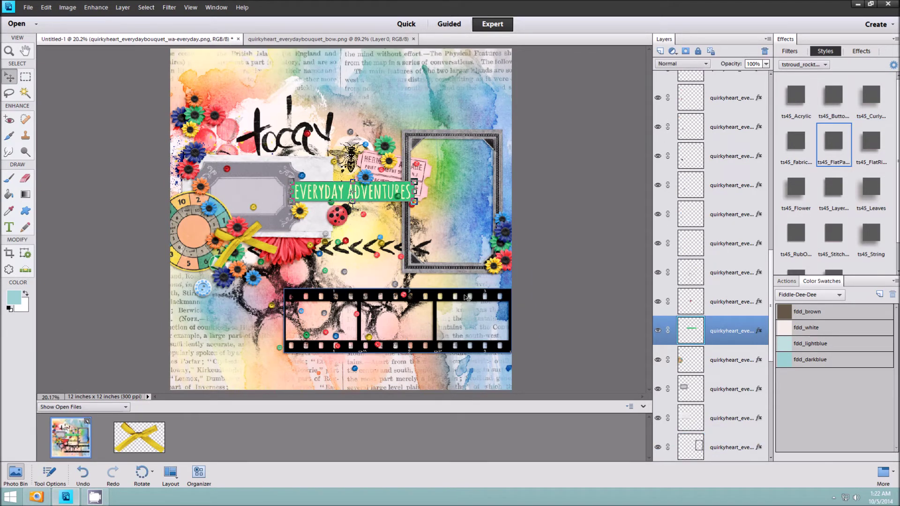
pyautogui.click(496, 296)
pyautogui.moveTo(496, 296); pyautogui.dragTo(516, 270)
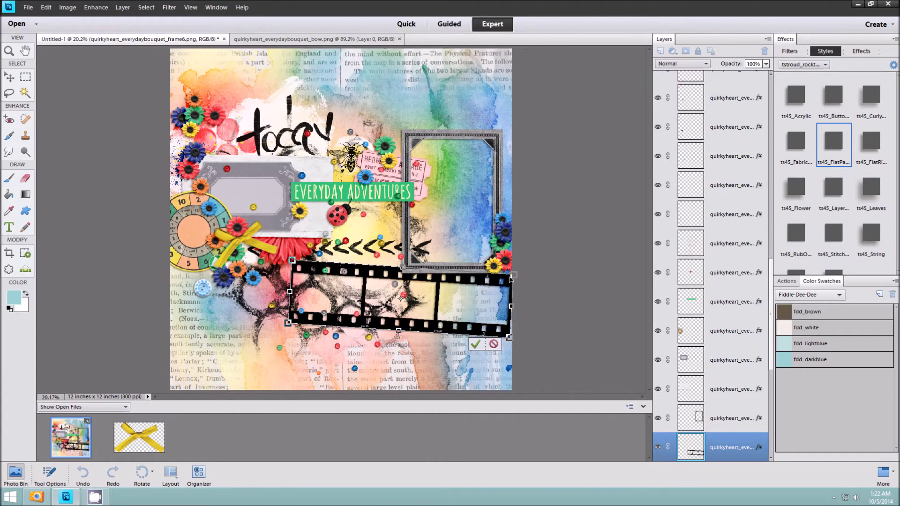
pyautogui.moveTo(516, 269); pyautogui.dragTo(499, 280)
pyautogui.click(474, 343)
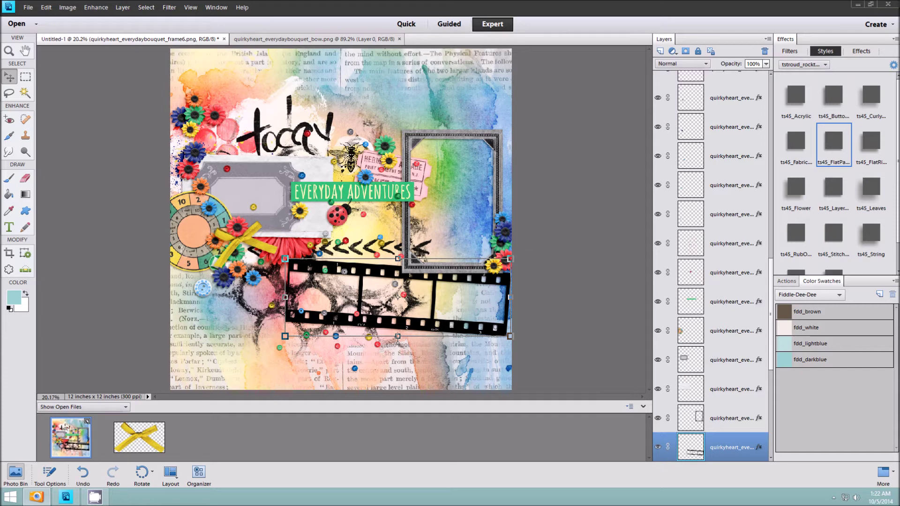
pyautogui.click(93, 496)
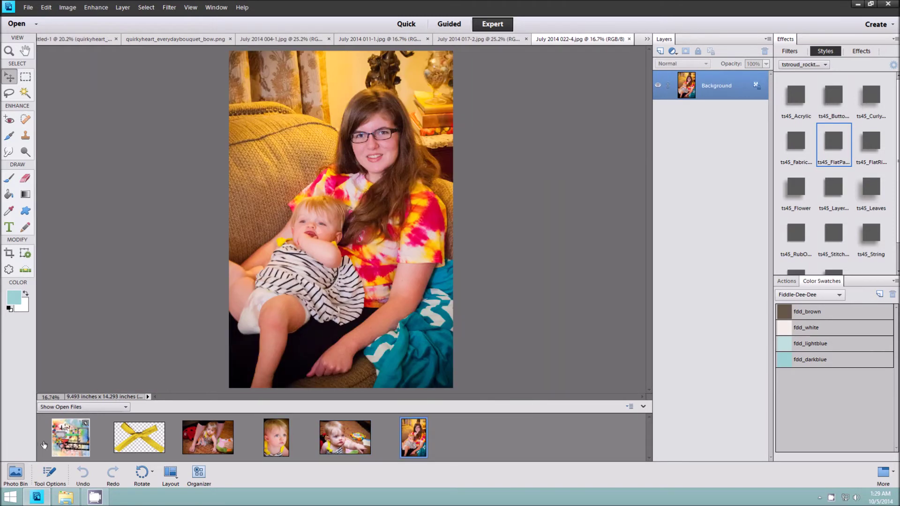
# Step: Place the close-up child portrait beneath the photo frame, scaled to fit inside it at right
pyautogui.click(59, 439)
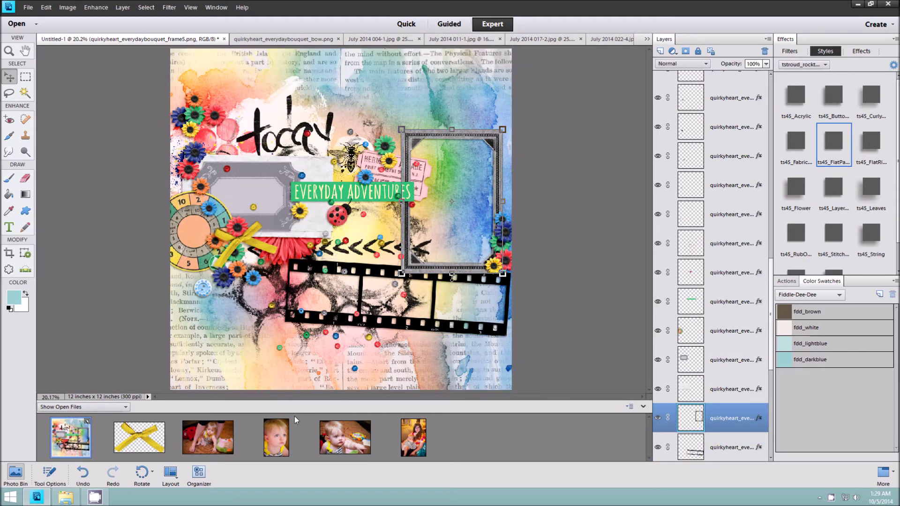
pyautogui.moveTo(276, 437); pyautogui.dragTo(341, 219)
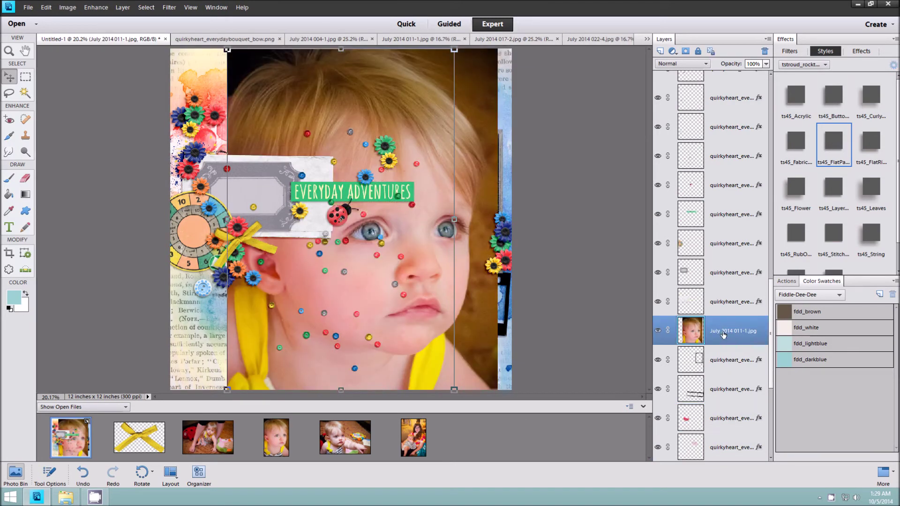
pyautogui.hotkey('ctrl', '[')
pyautogui.moveTo(226, 49); pyautogui.dragTo(362, 249)
pyautogui.moveTo(414, 281)
pyautogui.mouseDown()
pyautogui.moveTo(457, 161)
pyautogui.moveTo(467, 216)
pyautogui.mouseUp()
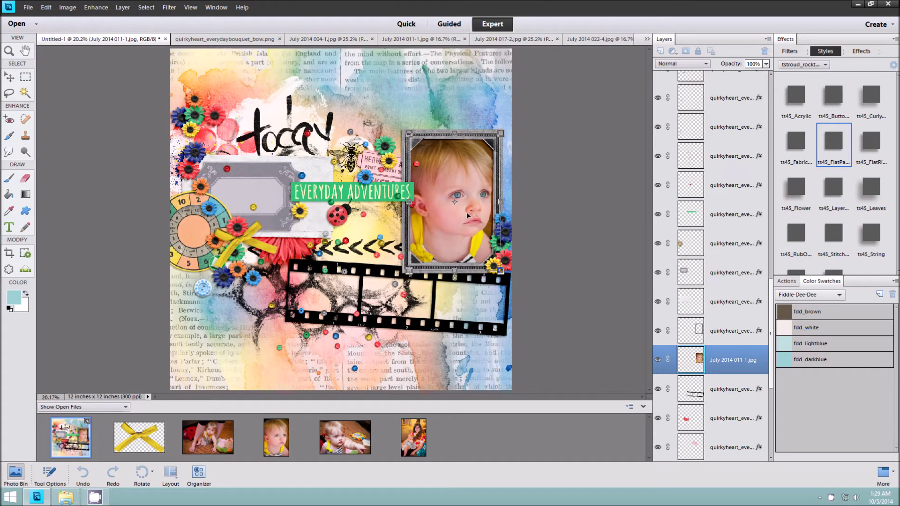
pyautogui.click(463, 277)
# Step: Select the film strip's layer and drag the crawling-child photo in beneath it
pyautogui.click(719, 388)
pyautogui.click(719, 387)
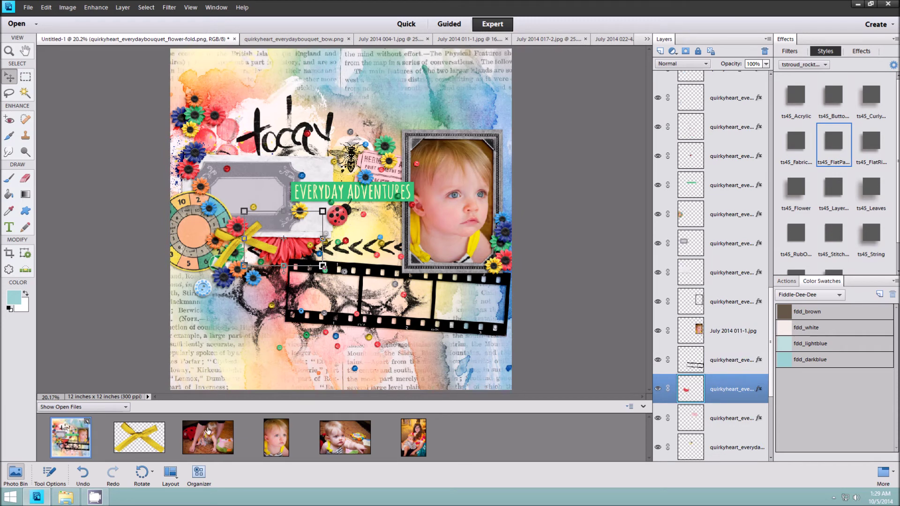
pyautogui.click(359, 320)
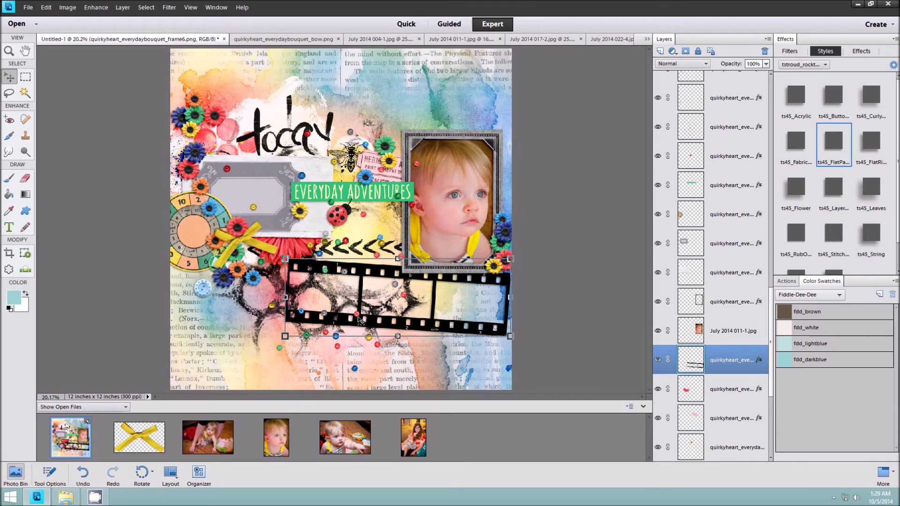
pyautogui.moveTo(744, 401); pyautogui.dragTo(743, 402)
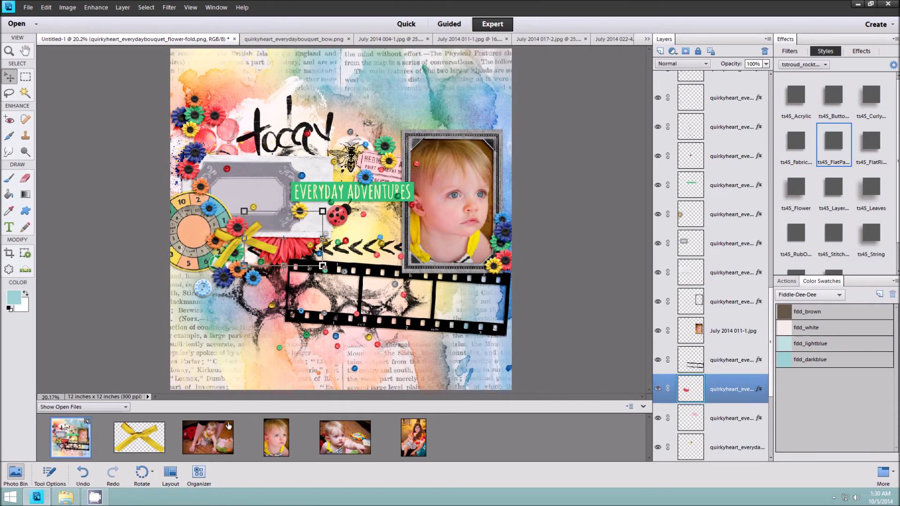
# Step: Shrink the crawling-child photo and move it over the film strip's first frame
pyautogui.moveTo(511, 108); pyautogui.dragTo(510, 106)
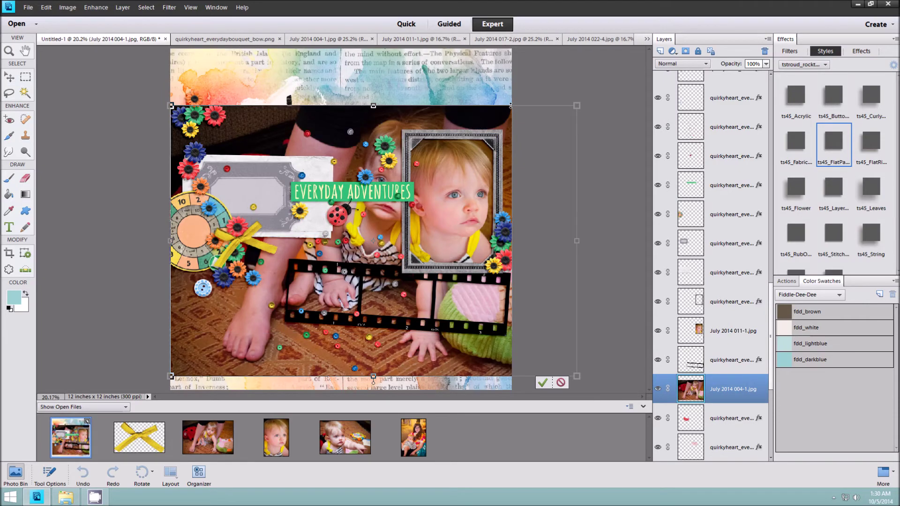
pyautogui.moveTo(576, 105); pyautogui.dragTo(264, 313)
pyautogui.moveTo(233, 340); pyautogui.dragTo(341, 286)
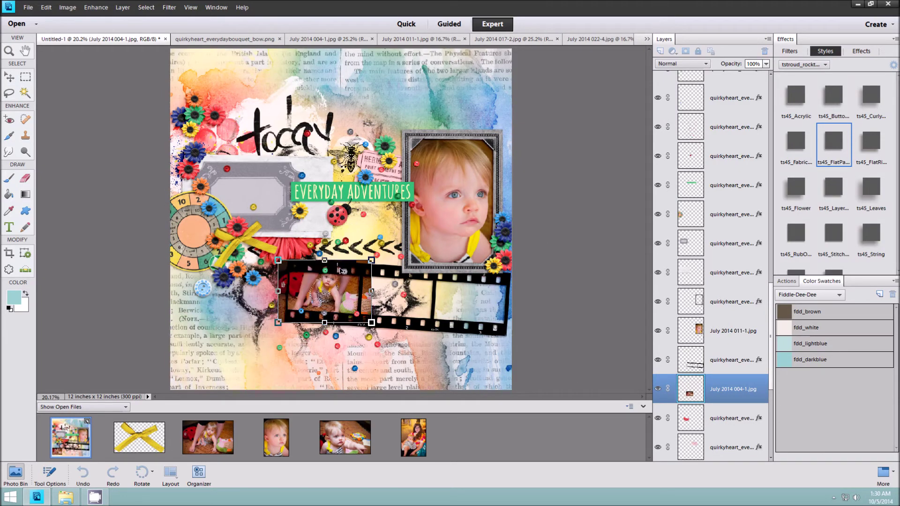
pyautogui.scroll(3, 341, 270)
pyautogui.moveTo(367, 267); pyautogui.dragTo(349, 281)
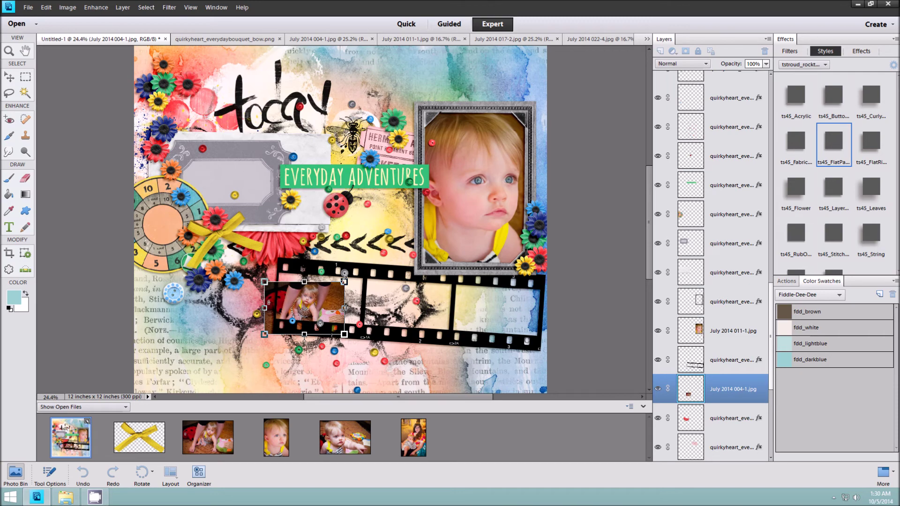
pyautogui.moveTo(304, 308); pyautogui.dragTo(321, 296)
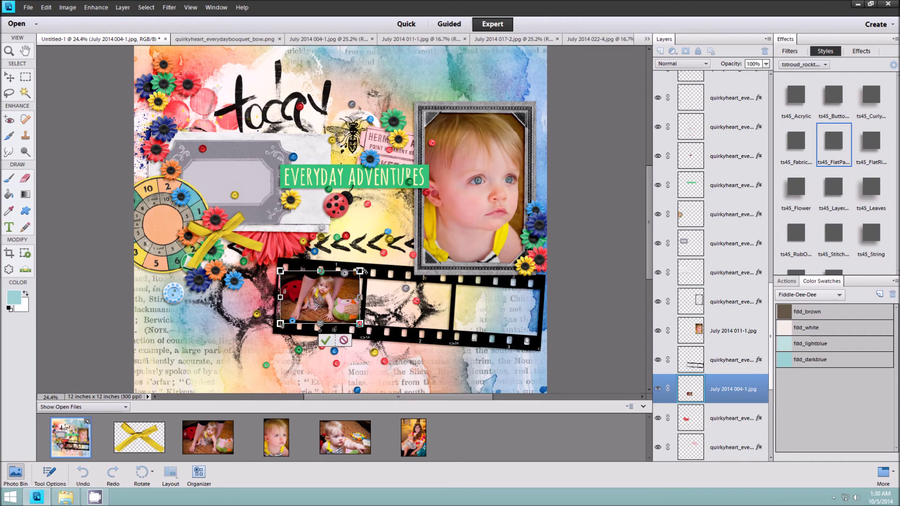
# Step: Tilt and enlarge the crawling-child photo to fill the first frame, then commit
pyautogui.moveTo(362, 269); pyautogui.dragTo(365, 273)
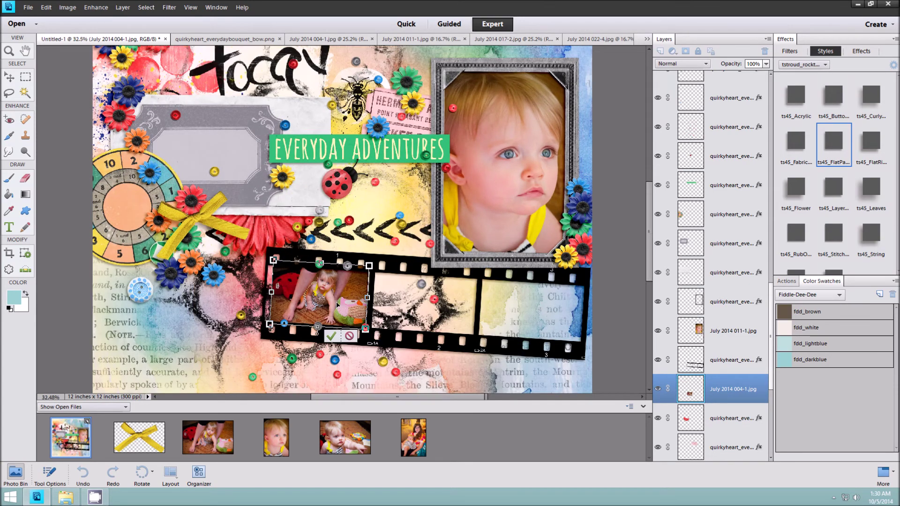
pyautogui.scroll(3, 335, 312)
pyautogui.moveTo(363, 253); pyautogui.dragTo(391, 245)
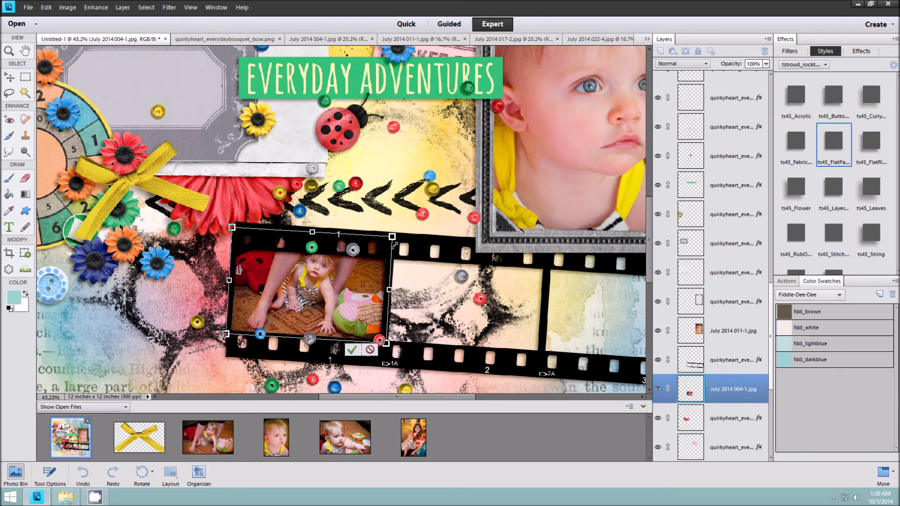
pyautogui.moveTo(360, 271); pyautogui.dragTo(360, 277)
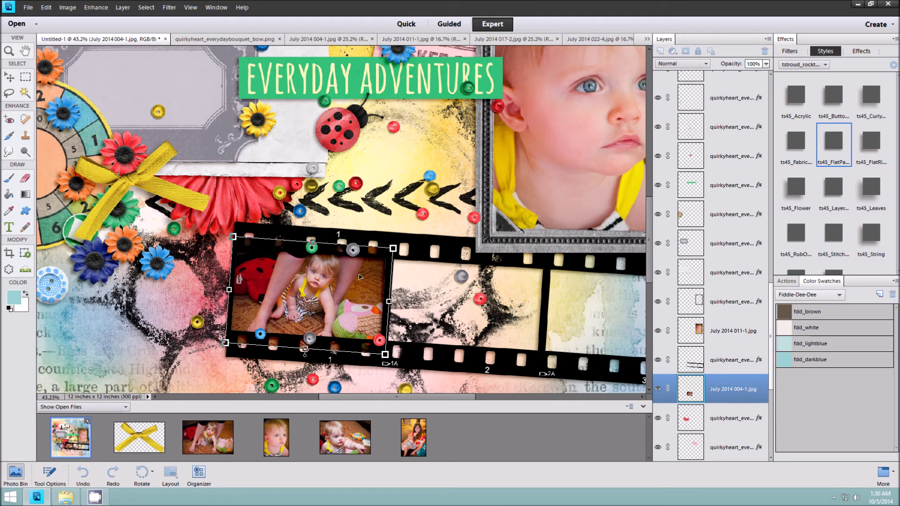
pyautogui.click(350, 360)
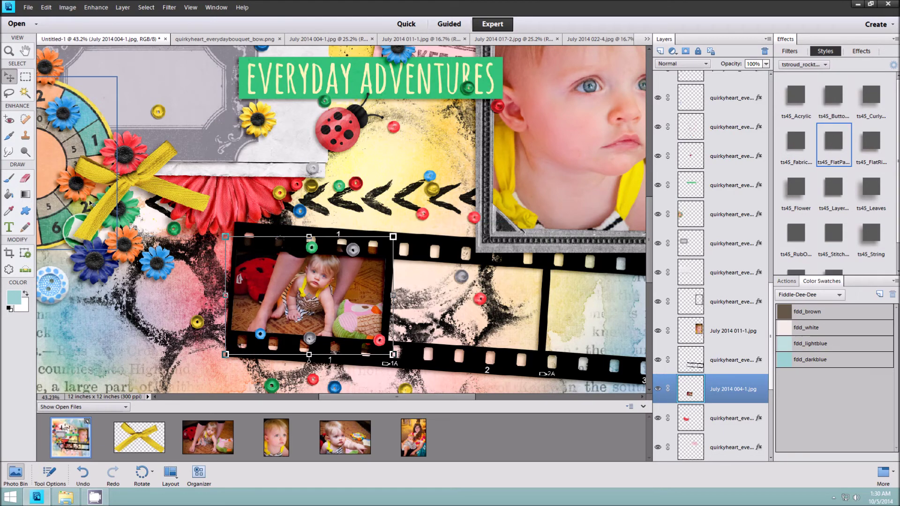
pyautogui.click(9, 93)
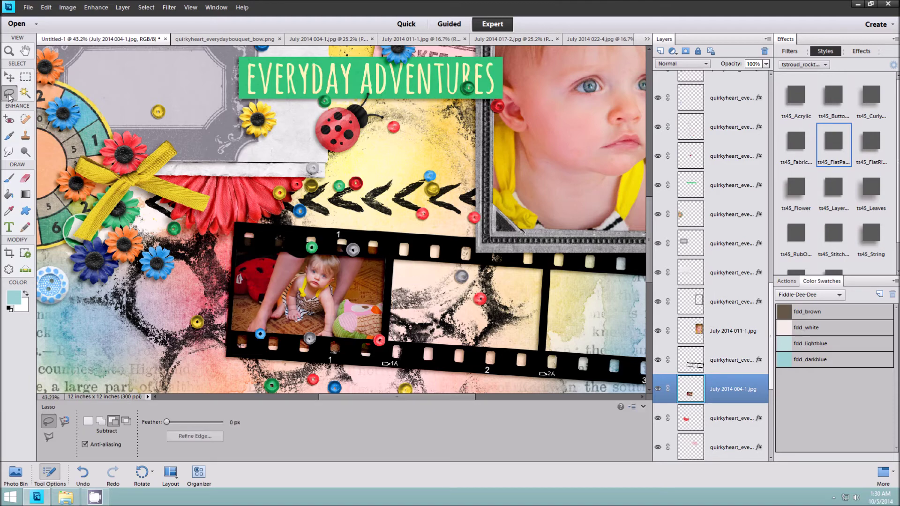
# Step: Trim the crawling-child photo to its film cell with a polygon selection, deleting the uncut original
pyautogui.click(49, 436)
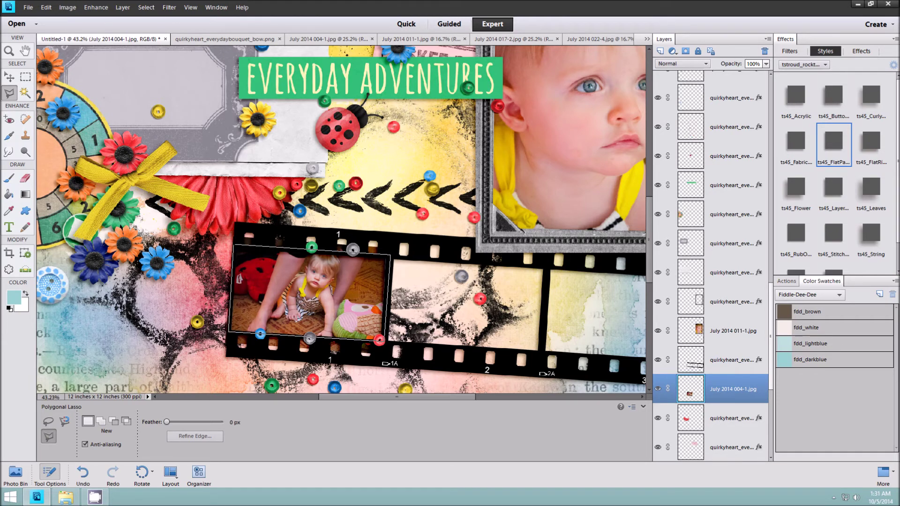
pyautogui.click(233, 244)
pyautogui.hotkey('ctrl', 'j')
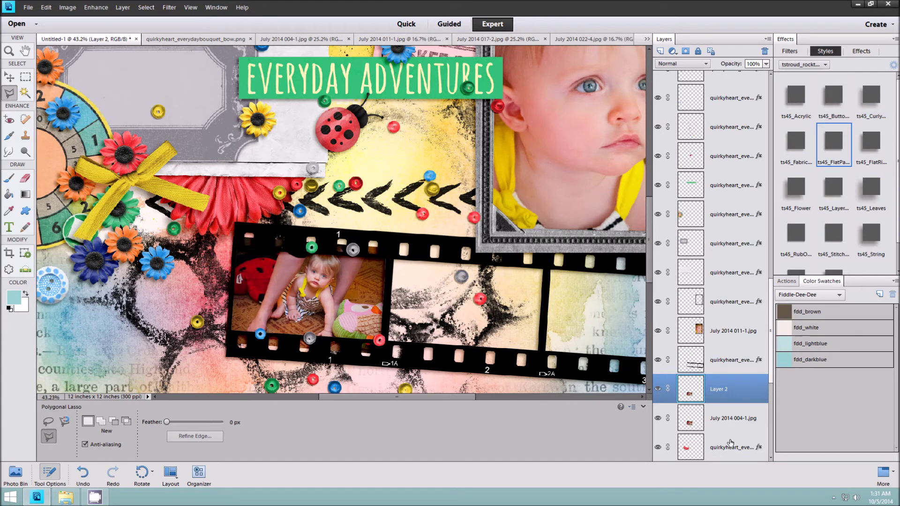
pyautogui.rightClick(717, 418)
pyautogui.click(742, 276)
pyautogui.click(420, 184)
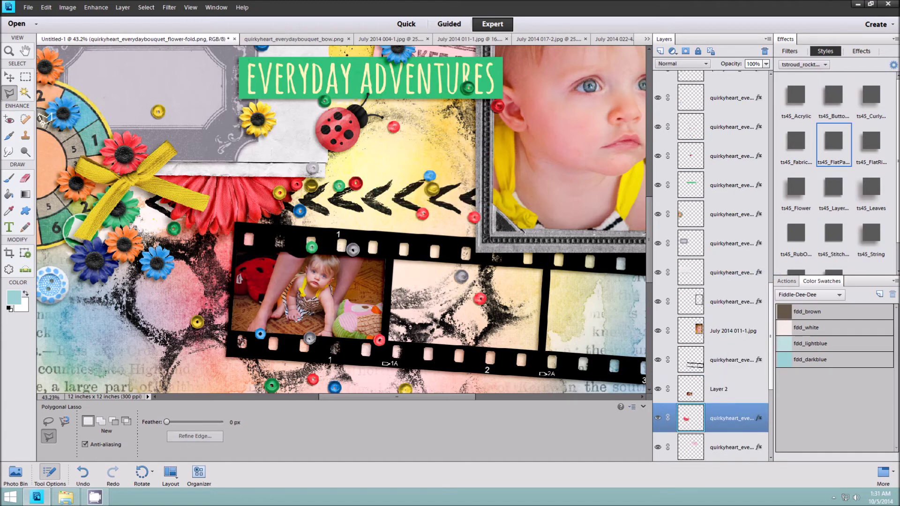
# Step: Duplicate the clipped film-cell photo into the next film frame
pyautogui.click(10, 78)
pyautogui.click(307, 289)
pyautogui.hotkey('ctrl', '0')
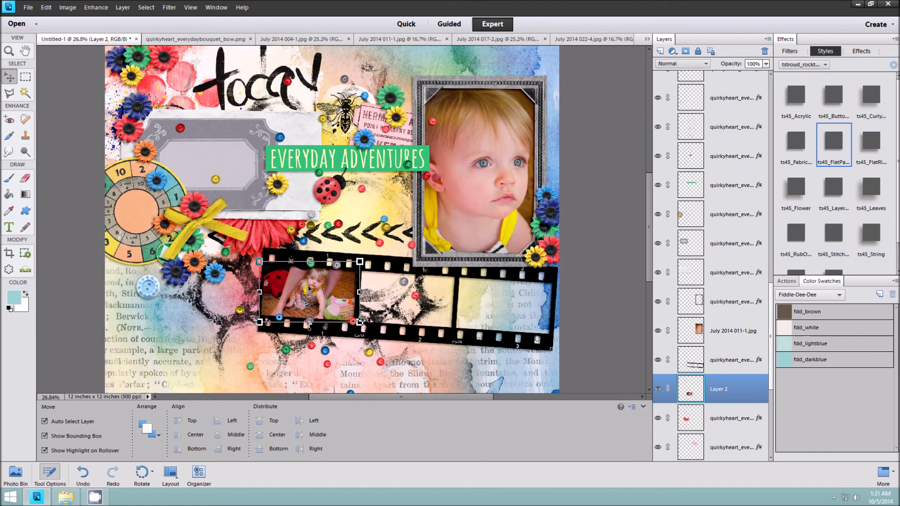
pyautogui.moveTo(316, 302); pyautogui.dragTo(476, 308)
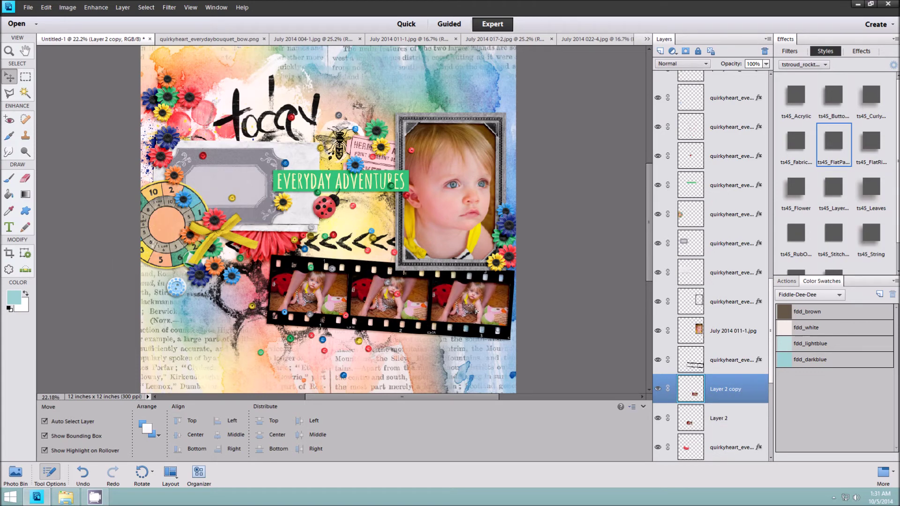
pyautogui.click(15, 473)
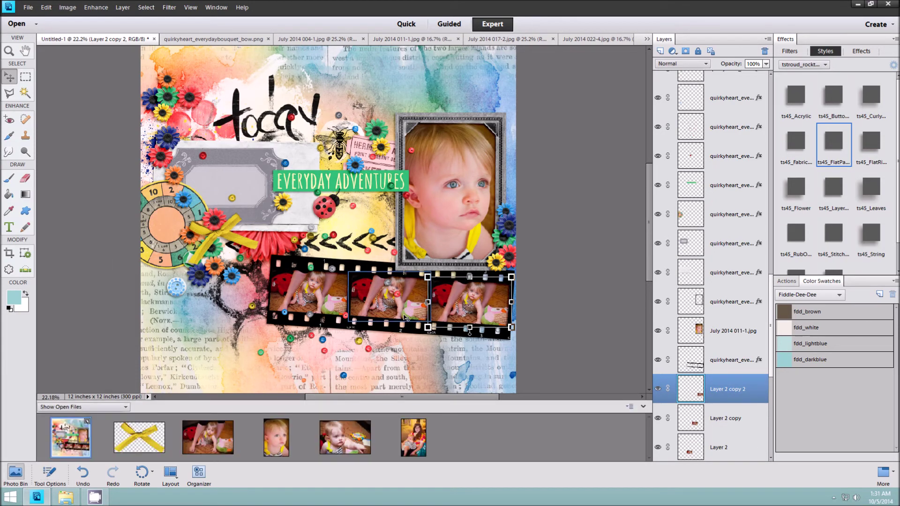
# Step: Add the woman-and-baby photo, move it toward the film strip, and clip it with Ctrl+G
pyautogui.moveTo(413, 437); pyautogui.dragTo(422, 329)
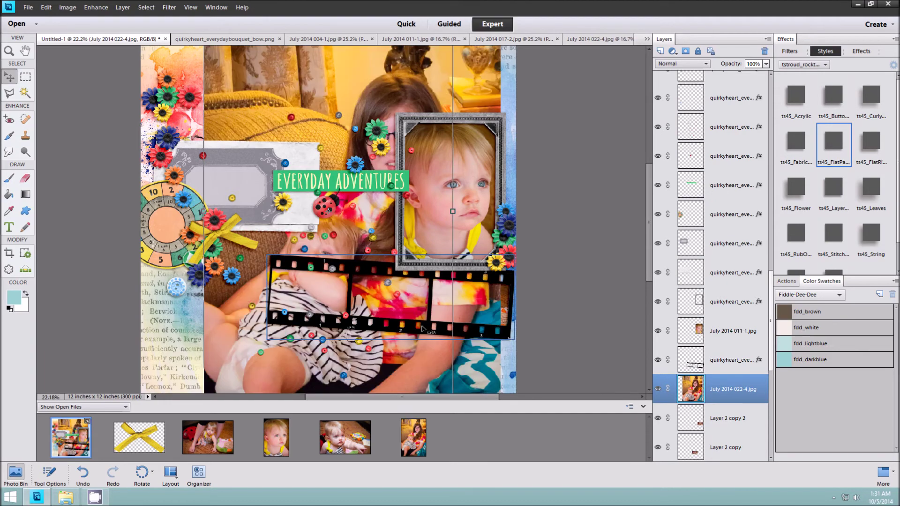
pyautogui.hotkey('ctrl', '-')
pyautogui.moveTo(473, 68)
pyautogui.mouseDown()
pyautogui.moveTo(503, 91)
pyautogui.moveTo(480, 248)
pyautogui.mouseUp()
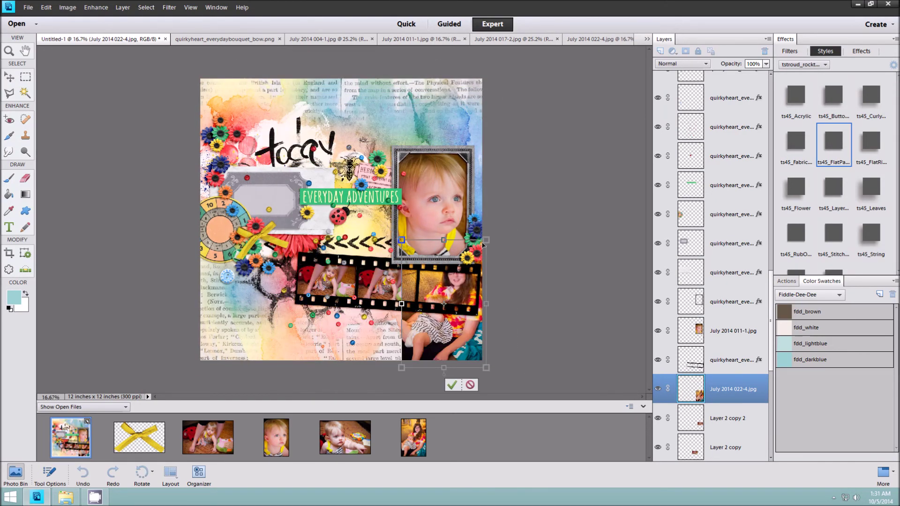
pyautogui.moveTo(480, 248); pyautogui.dragTo(475, 264)
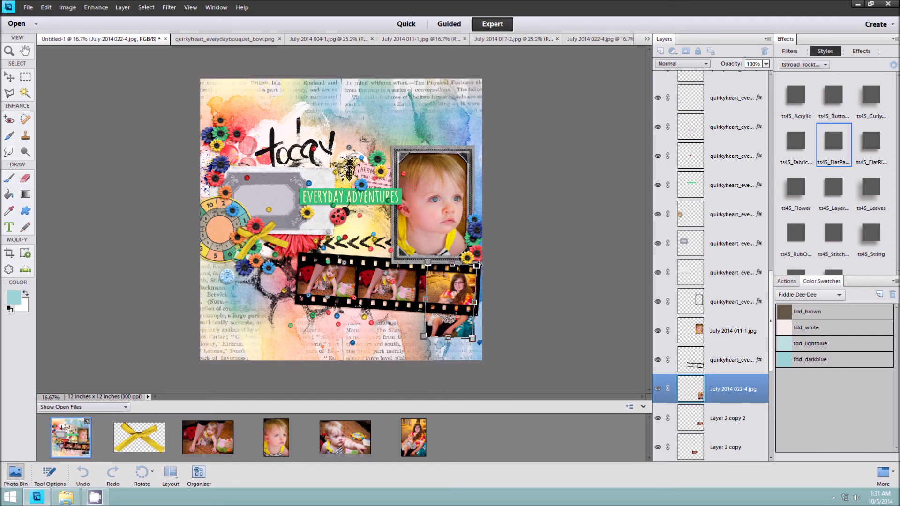
pyautogui.hotkey('ctrl', 'g')
pyautogui.hotkey('ctrl', '+')
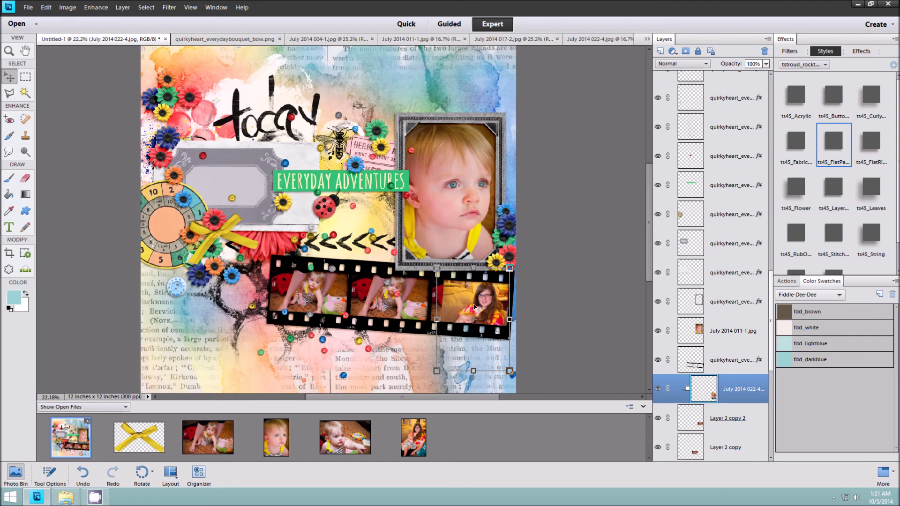
# Step: Scale and rotate the woman-and-baby photo to cover the tilted third frame, then commit
pyautogui.scroll(1, 473, 307)
pyautogui.moveTo(474, 307); pyautogui.dragTo(470, 296)
pyautogui.moveTo(520, 253); pyautogui.dragTo(527, 244)
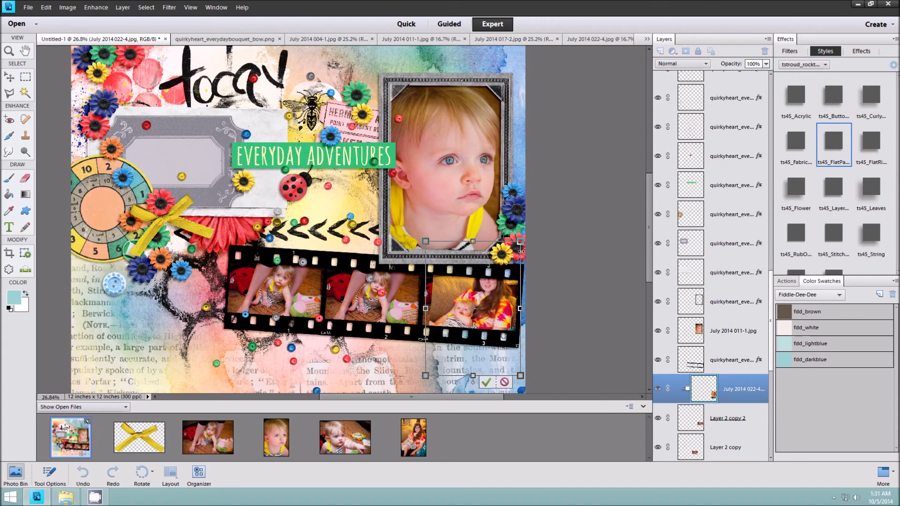
pyautogui.moveTo(507, 310); pyautogui.dragTo(501, 323)
pyautogui.moveTo(515, 253); pyautogui.dragTo(498, 294)
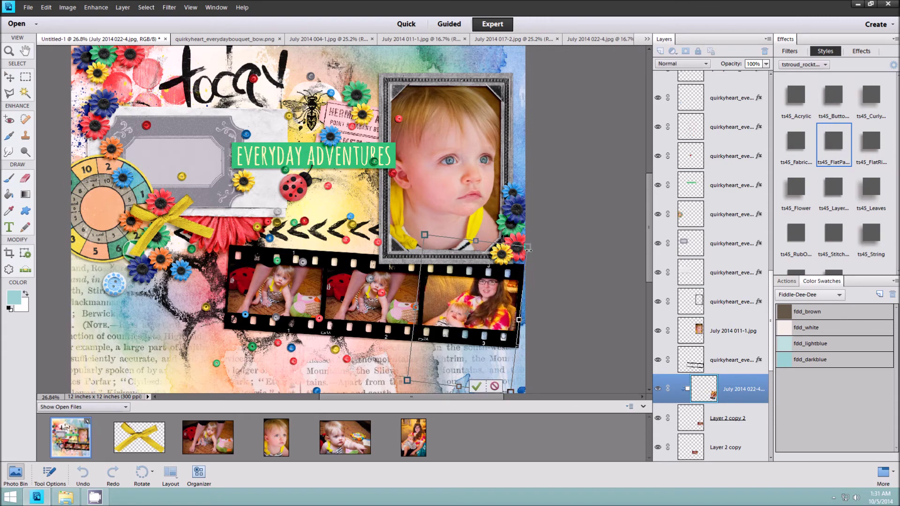
pyautogui.moveTo(528, 250)
pyautogui.mouseDown()
pyautogui.moveTo(554, 266)
pyautogui.moveTo(547, 251)
pyautogui.mouseUp()
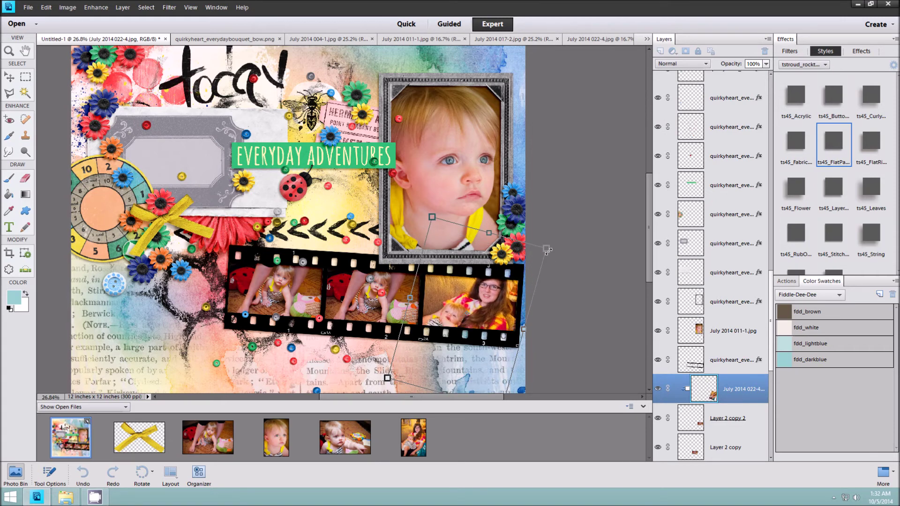
pyautogui.moveTo(502, 290); pyautogui.dragTo(500, 297)
pyautogui.moveTo(559, 258)
pyautogui.mouseDown()
pyautogui.moveTo(481, 290)
pyautogui.moveTo(492, 291)
pyautogui.mouseUp()
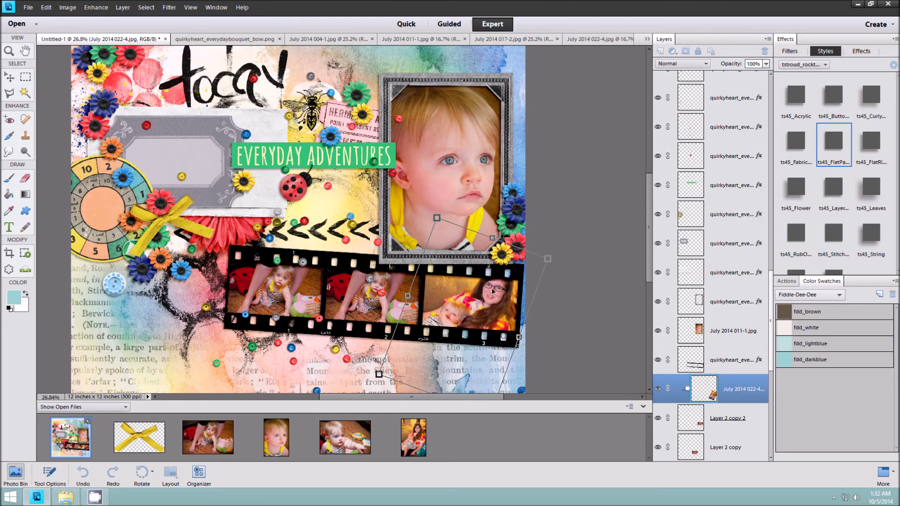
pyautogui.click(455, 386)
# Step: Add the baby-reaching-out photo above the middle frame's shape layer and clip it
pyautogui.click(370, 307)
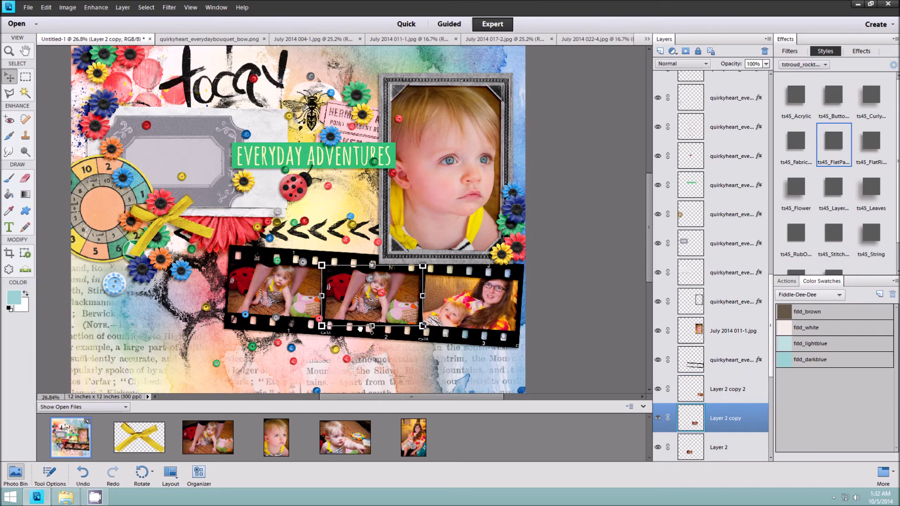
pyautogui.moveTo(343, 436); pyautogui.dragTo(359, 331)
pyautogui.hotkey('ctrl', 'g')
# Step: Shrink, rotate and shift the baby-reaching-out photo onto the middle frame, committing with Enter
pyautogui.hotkey('ctrl', '0')
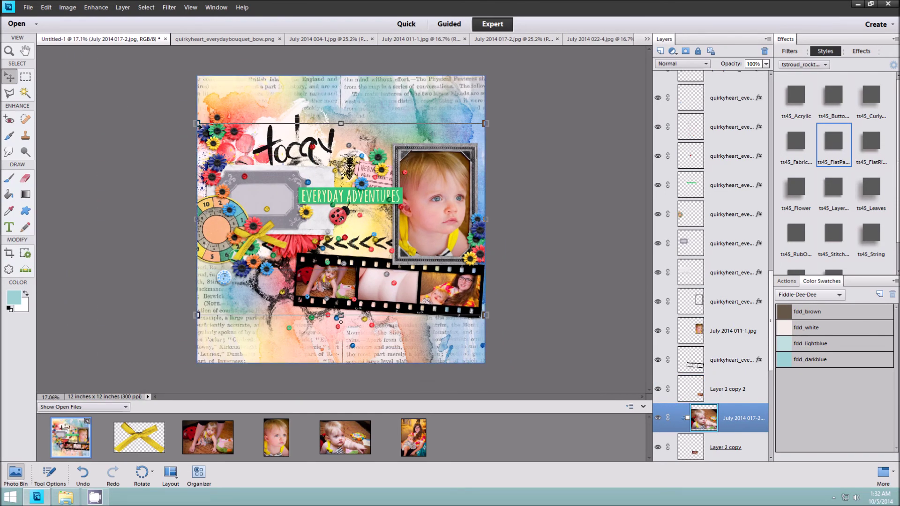
pyautogui.moveTo(308, 201); pyautogui.dragTo(374, 277)
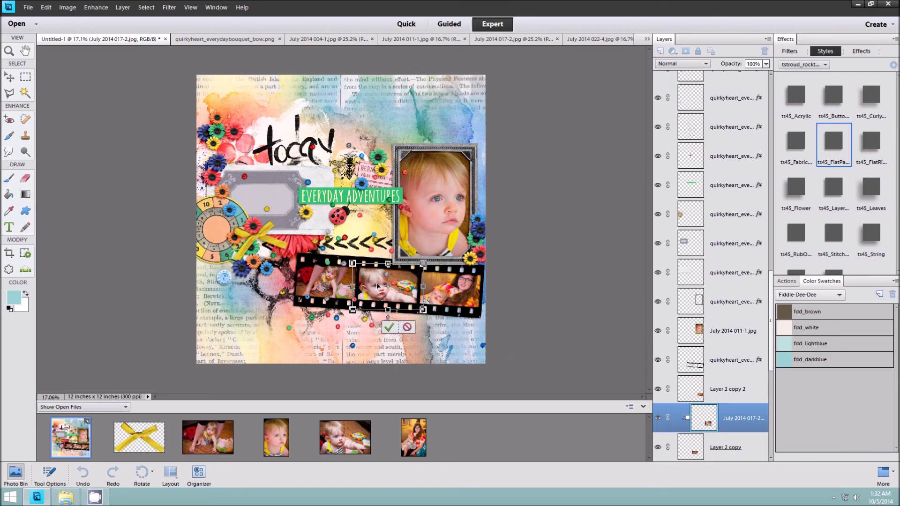
pyautogui.hotkey('ctrl', '=')
pyautogui.scroll(1, 379, 284)
pyautogui.moveTo(456, 262); pyautogui.dragTo(461, 271)
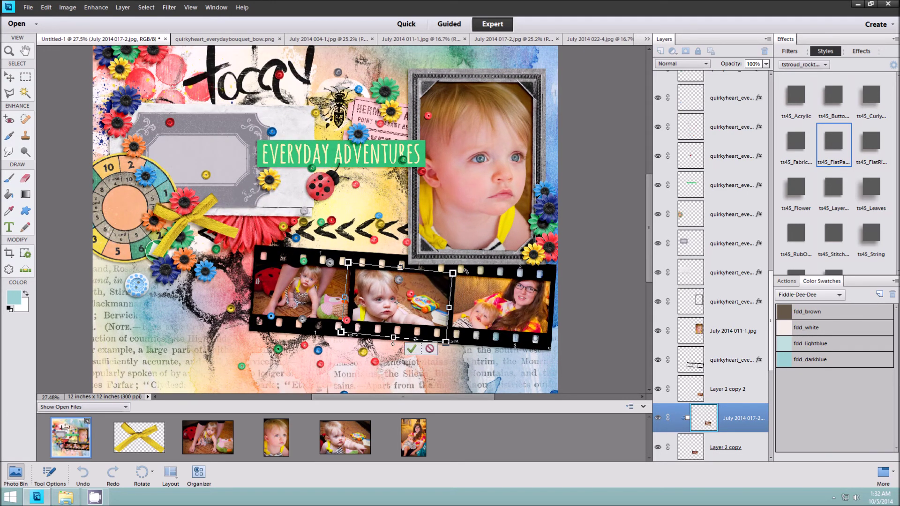
pyautogui.moveTo(426, 294); pyautogui.dragTo(456, 269)
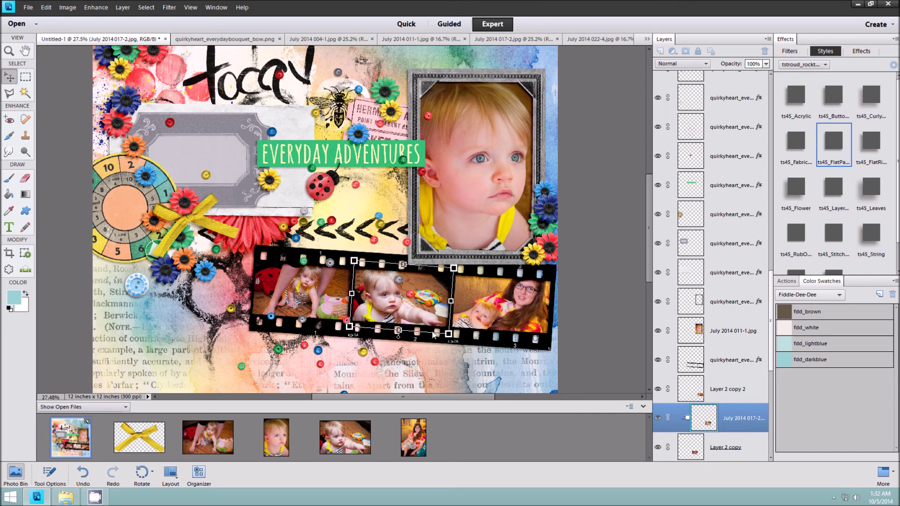
pyautogui.press('Return')
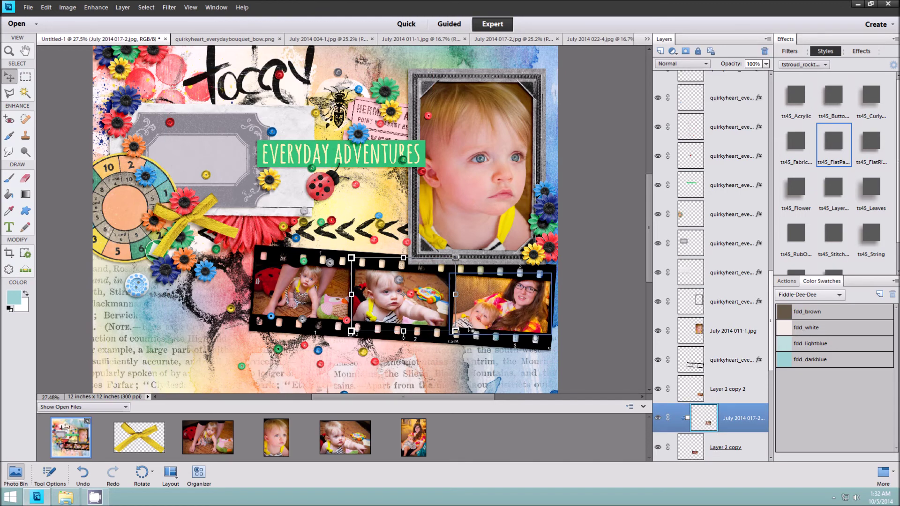
pyautogui.scroll(2, 417, 325)
pyautogui.click(360, 205)
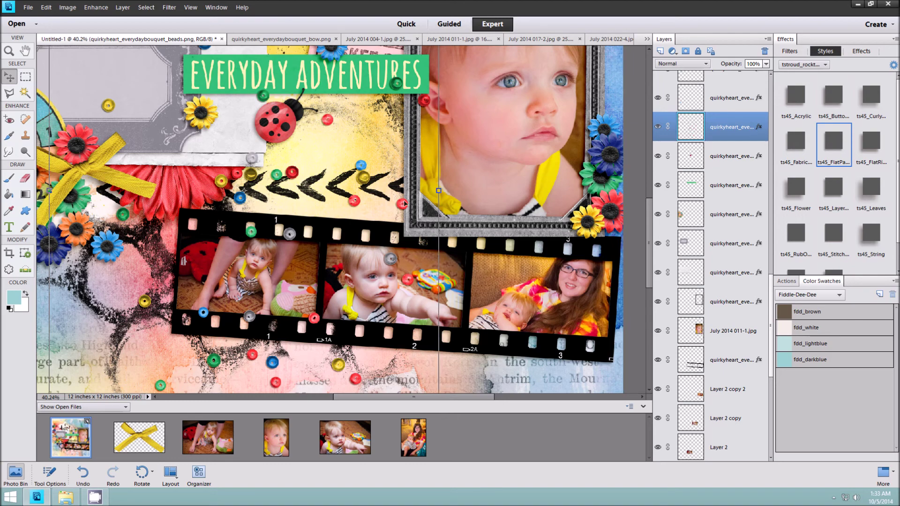
# Step: Undo the eraser stroke on the beads and add a layer mask to the beads layer
pyautogui.press('e')
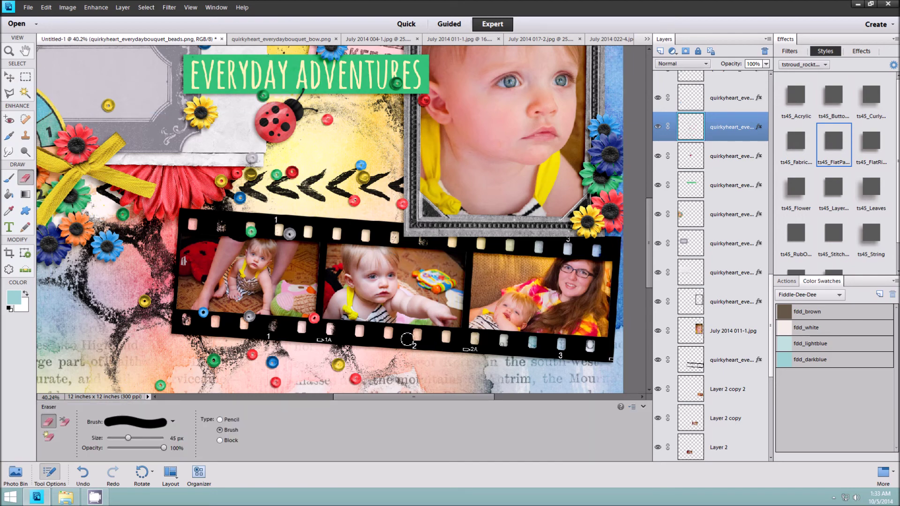
pyautogui.click(46, 7)
pyautogui.click(61, 19)
pyautogui.click(61, 19)
pyautogui.click(685, 51)
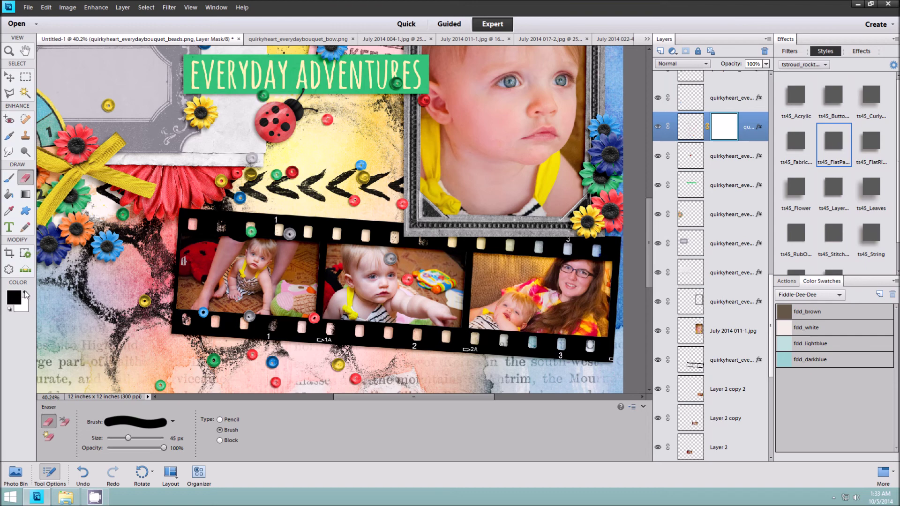
# Step: Choose a thick round brush and mask out beads overlapping the film-strip photos
pyautogui.press('b')
pyautogui.click(216, 425)
pyautogui.click(183, 159)
pyautogui.click(183, 160)
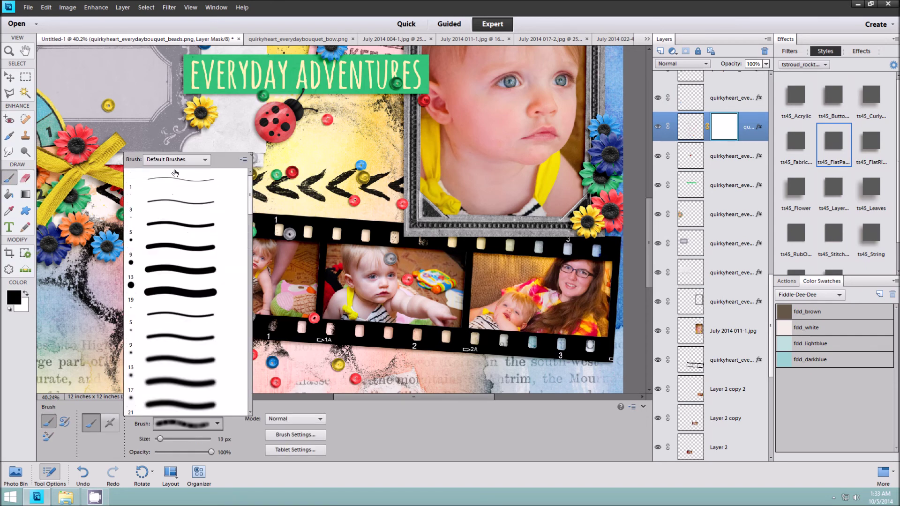
pyautogui.doubleClick(168, 269)
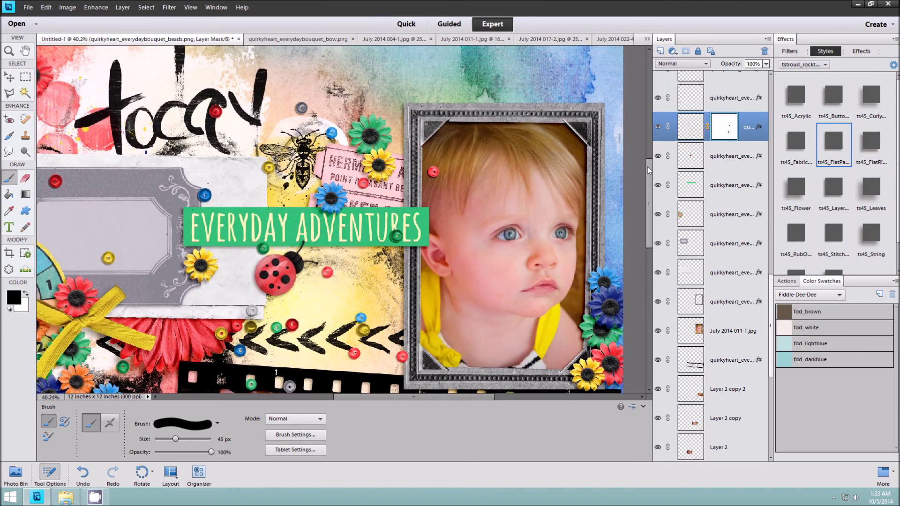
pyautogui.moveTo(648, 201); pyautogui.dragTo(648, 196)
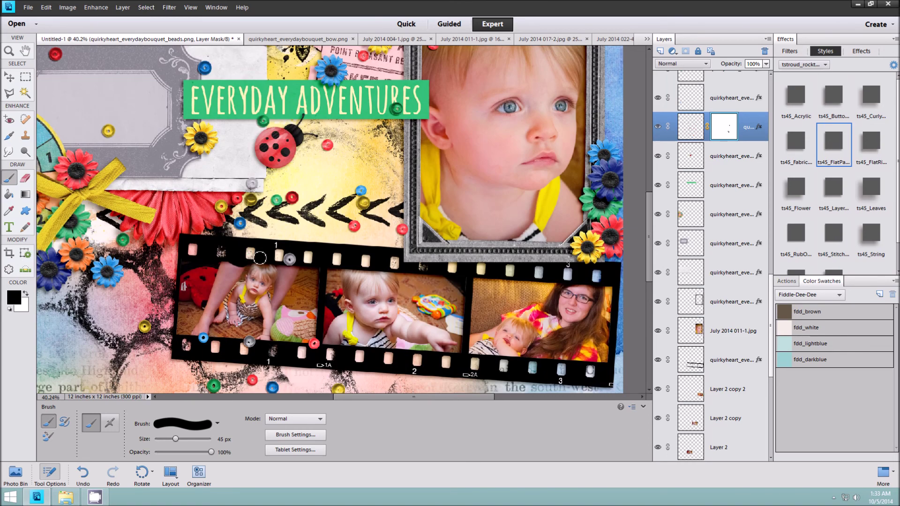
pyautogui.scroll(-5, 235, 267)
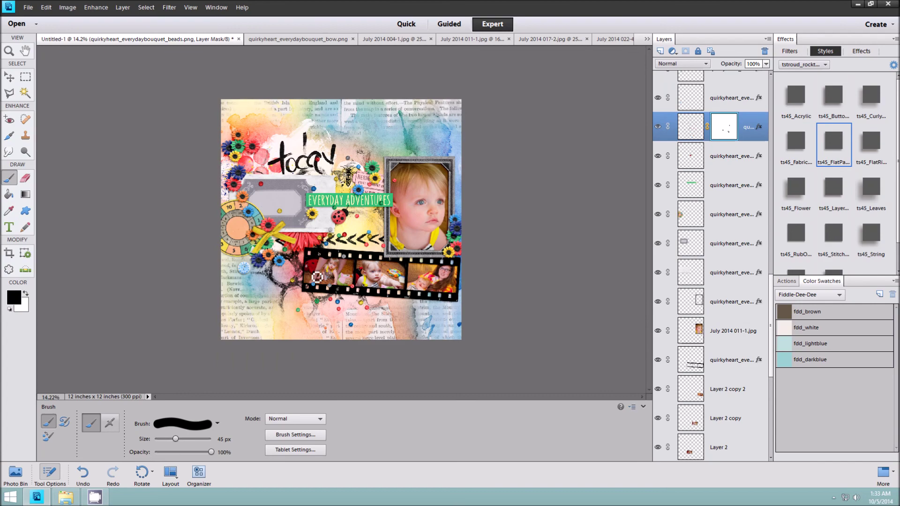
pyautogui.scroll(3, 412, 166)
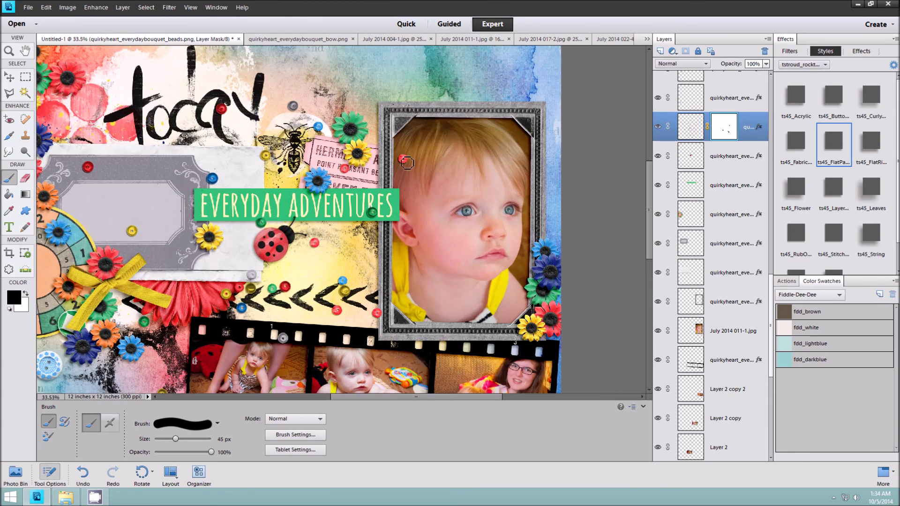
pyautogui.scroll(-2, 408, 162)
pyautogui.scroll(-1, 408, 161)
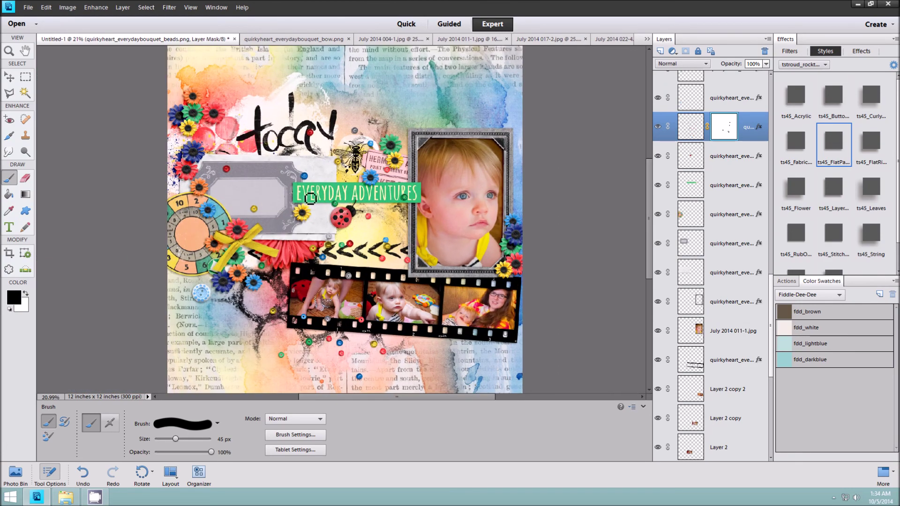
pyautogui.click(9, 76)
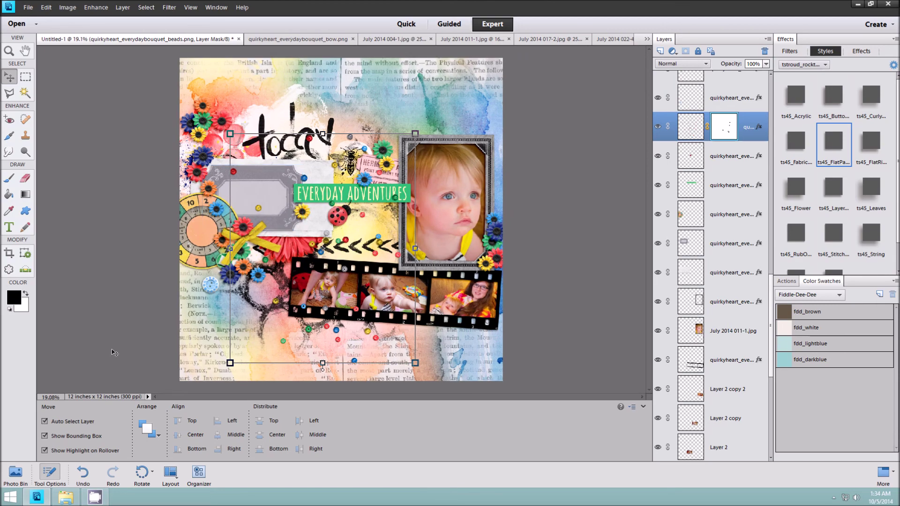
pyautogui.scroll(-1, 120, 328)
pyautogui.click(575, 263)
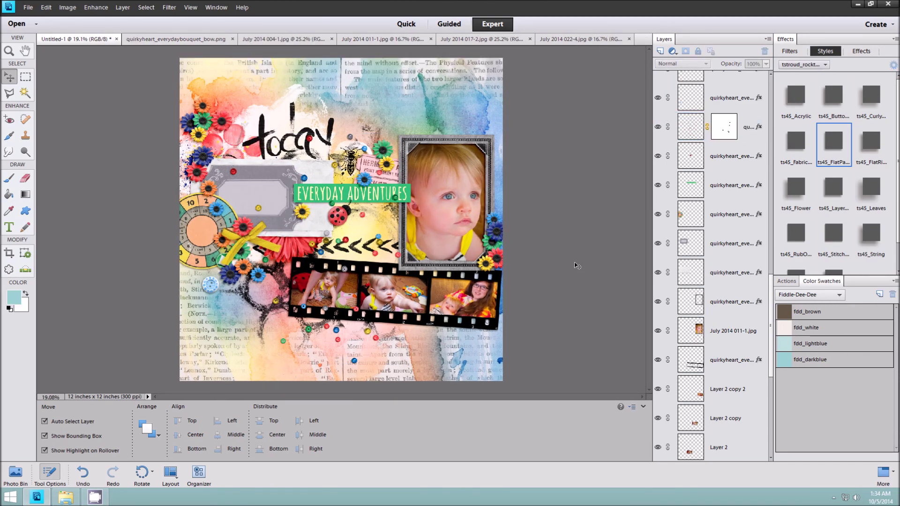
pyautogui.scroll(3, 575, 262)
pyautogui.scroll(2, 567, 261)
pyautogui.scroll(-3, 566, 262)
pyautogui.scroll(-1, 567, 262)
pyautogui.scroll(2, 567, 261)
pyautogui.scroll(-3, 566, 262)
pyautogui.click(96, 497)
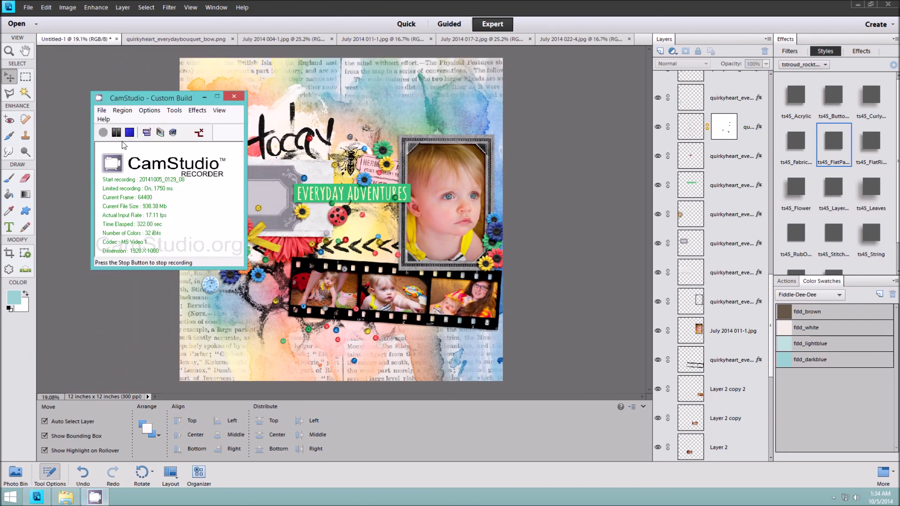